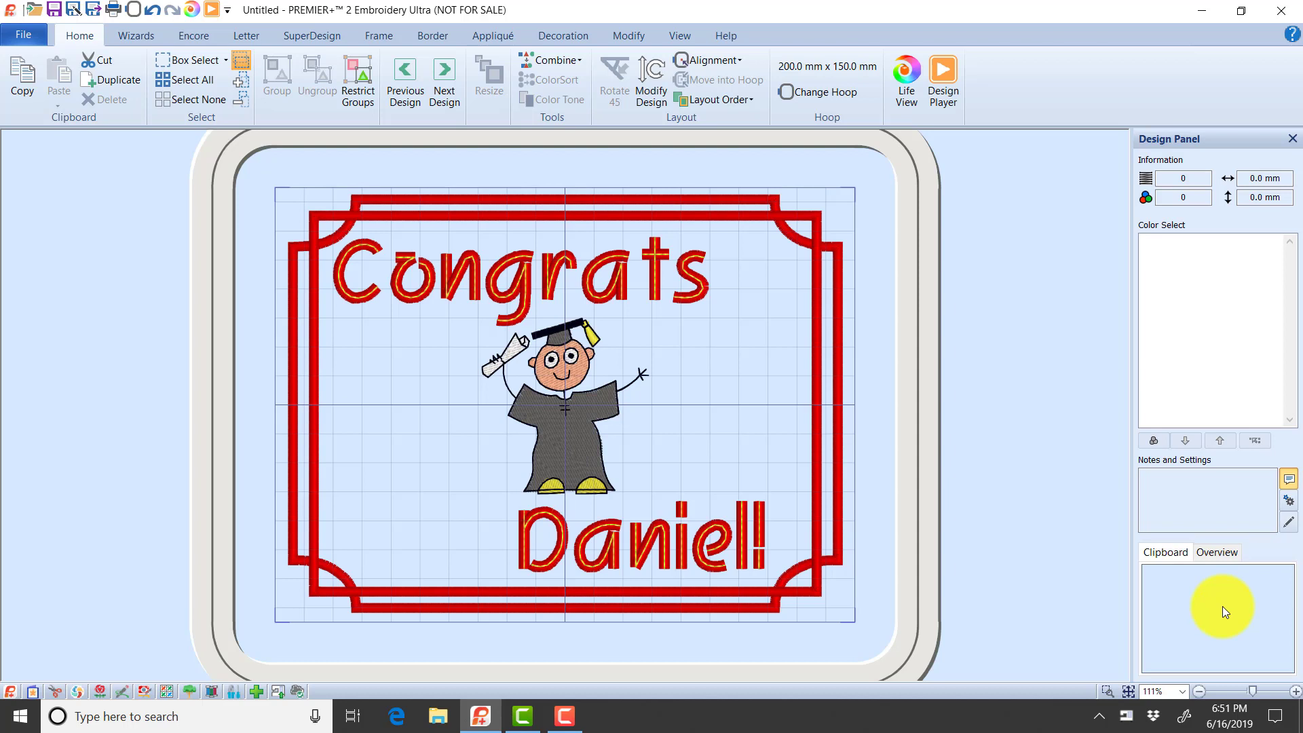
Step: Cycle the selection through the red border frame, name lettering, graduate figure and remaining parts
key(Tab)
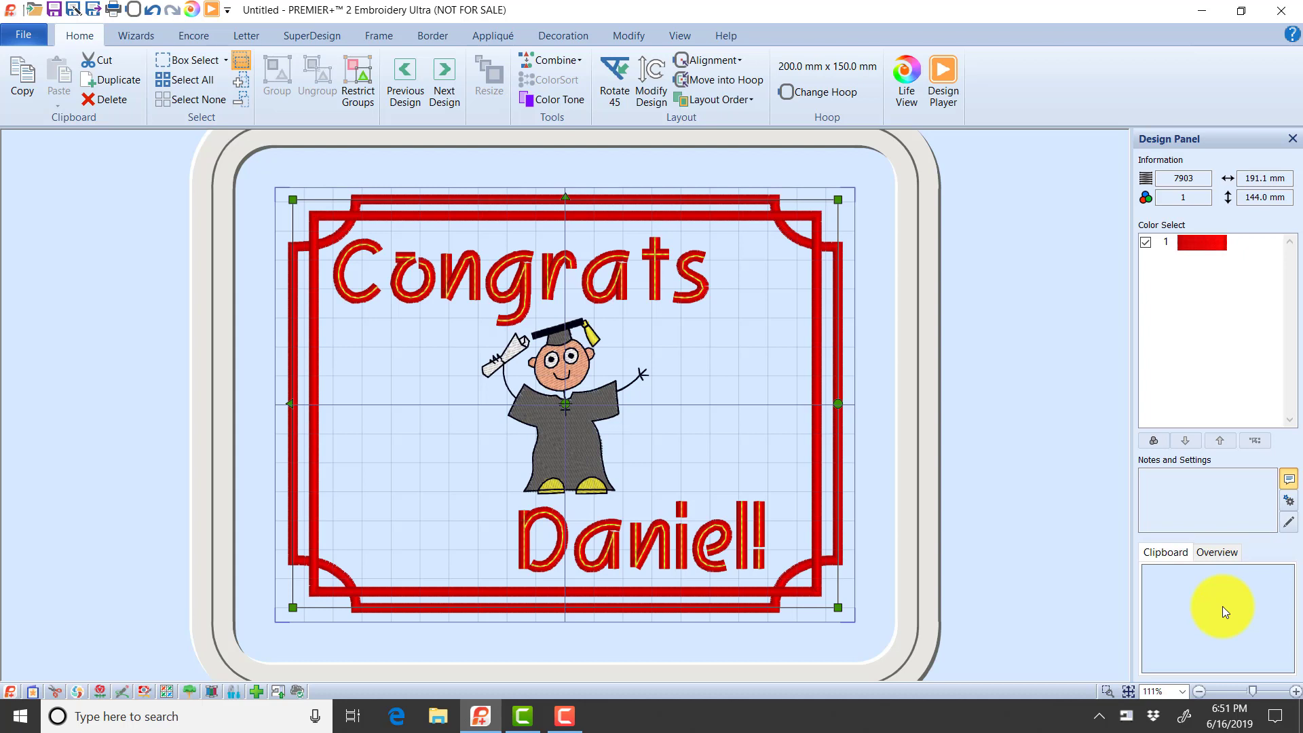
key(Tab)
key(Tab)
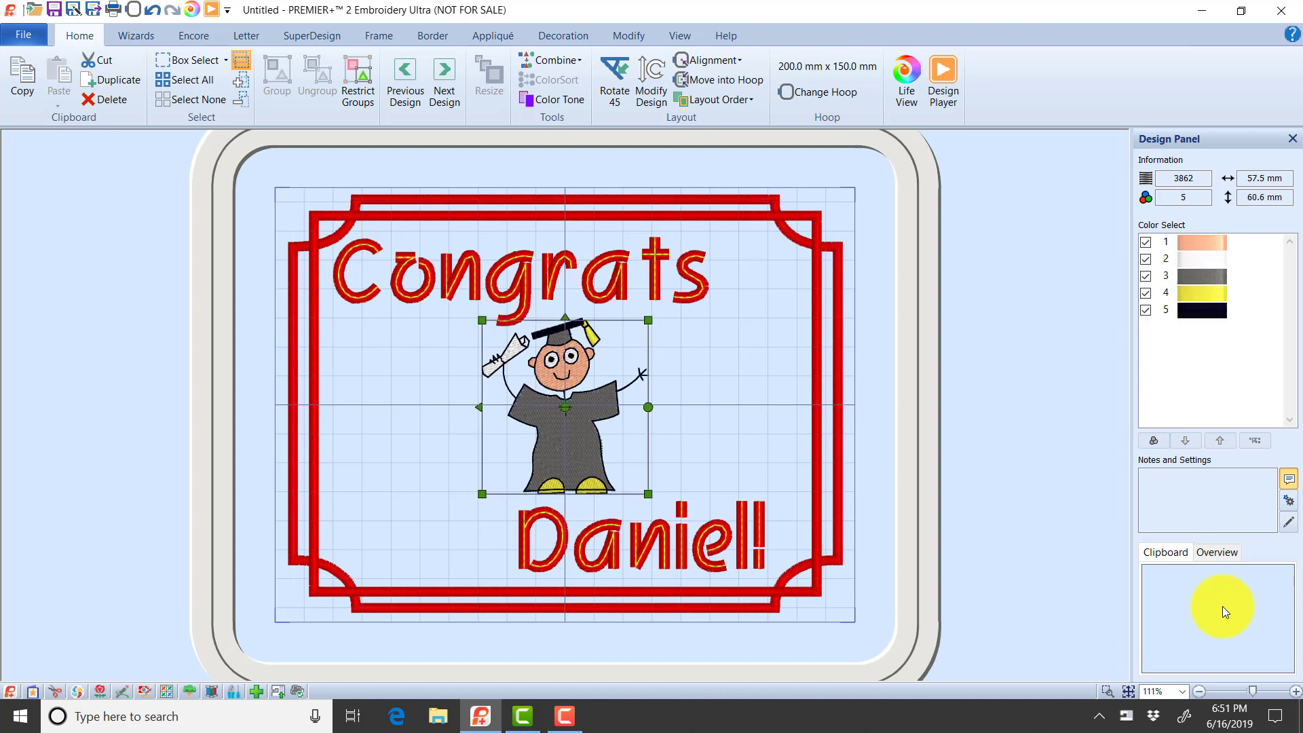
key(Tab)
key(Tab)
key(Tab)
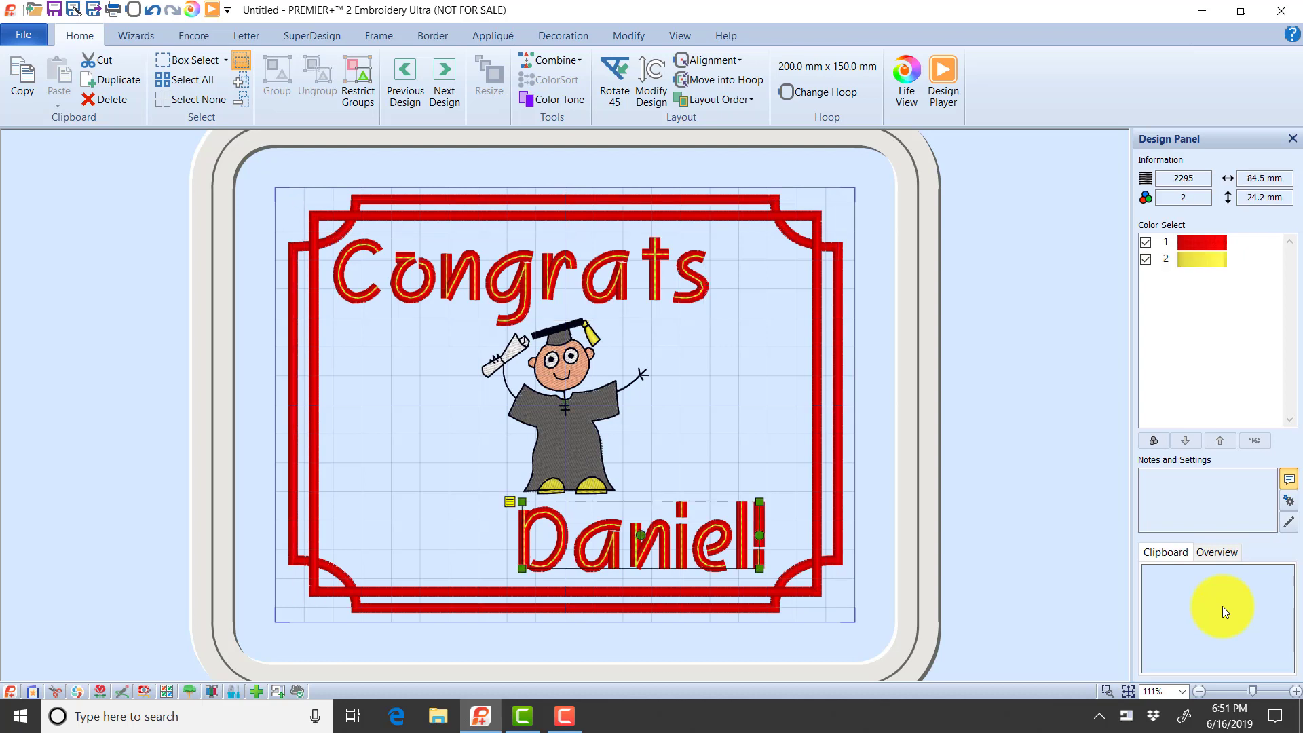
key(Tab)
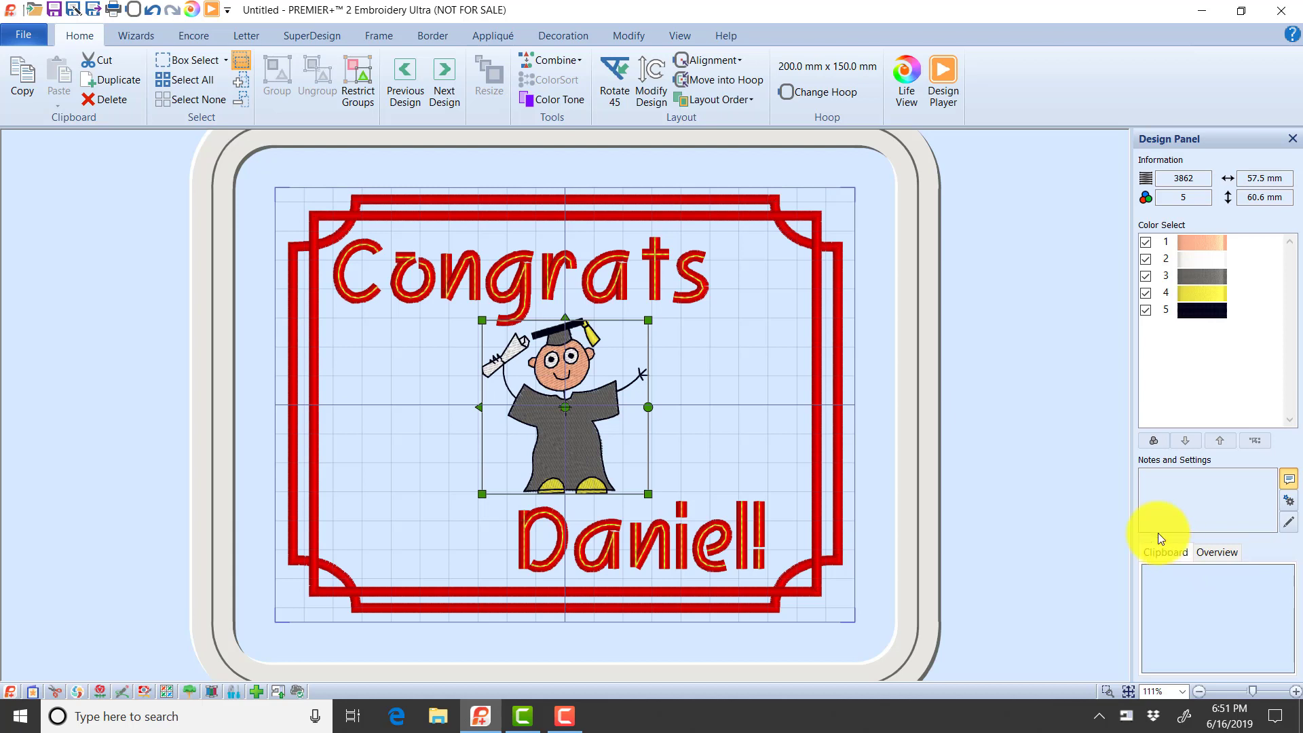
Step: Save the design as 'Grad - Daniel.vp4' in the Desktop's Save and Export folder
click(30, 35)
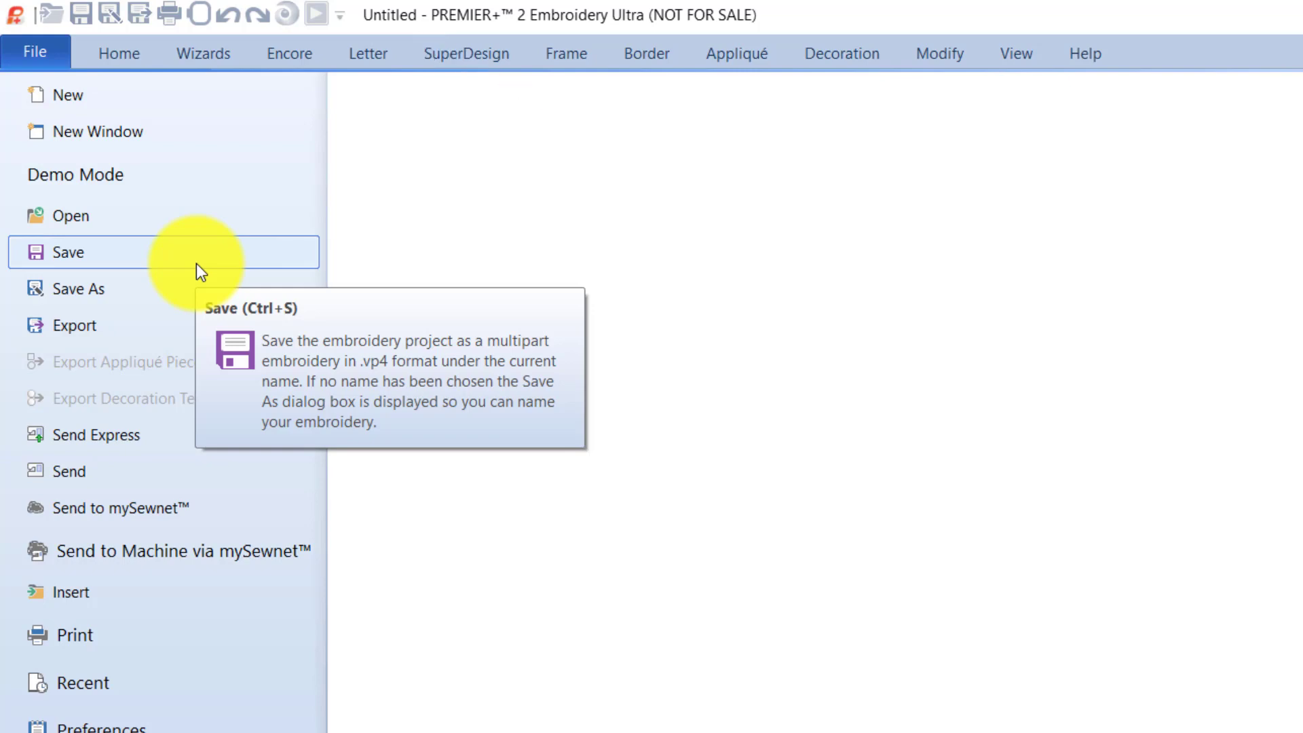
click(197, 263)
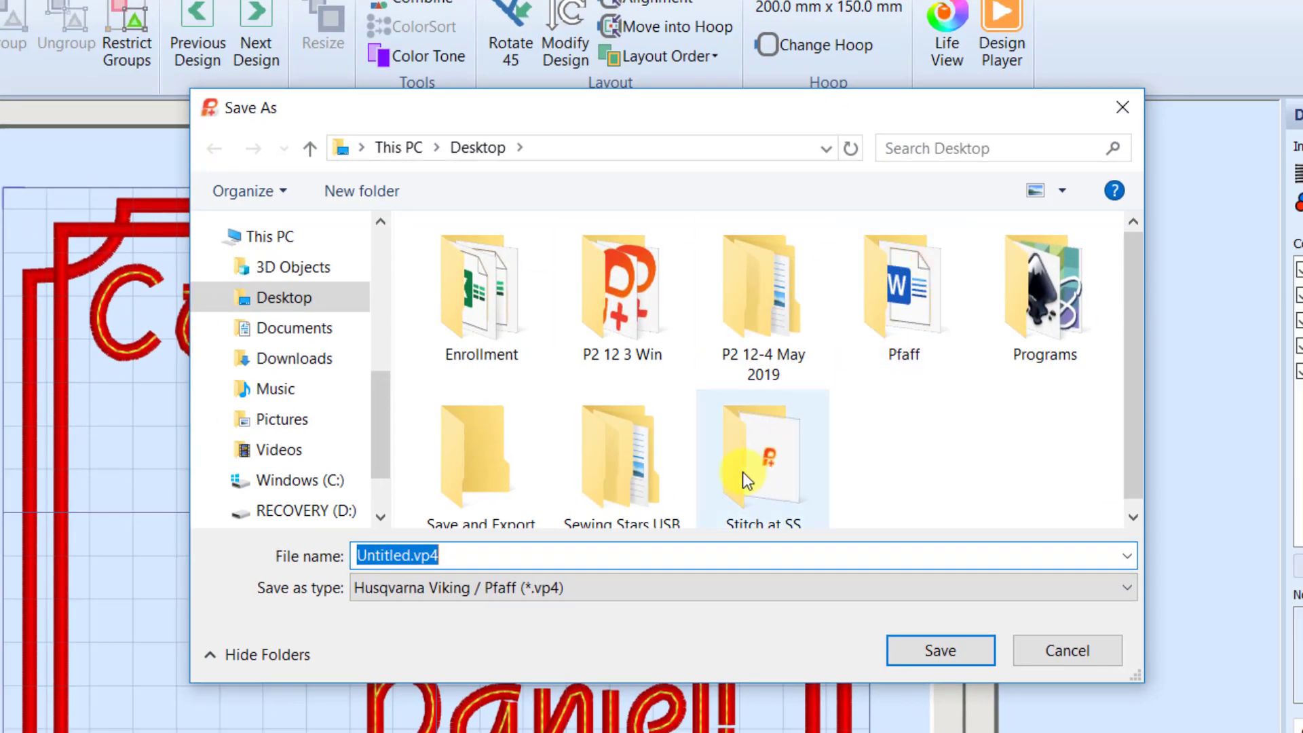
double_click(534, 465)
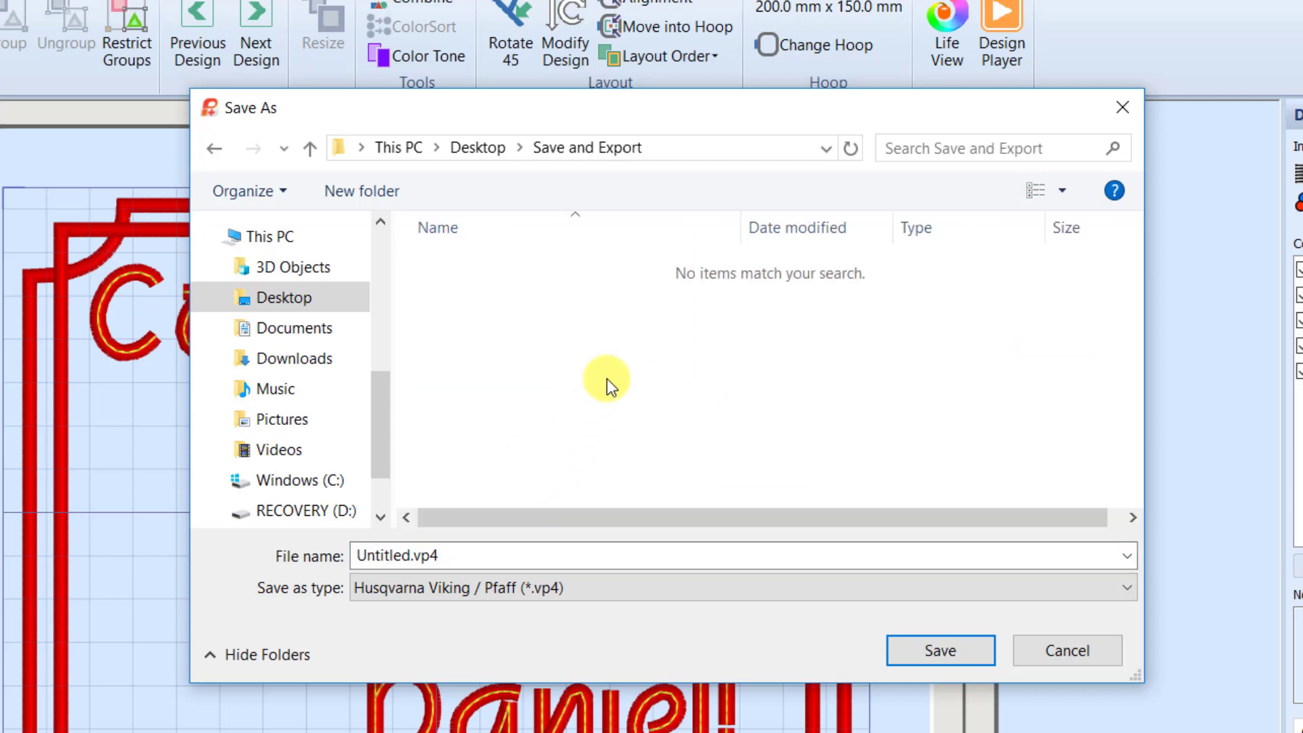
click(499, 562)
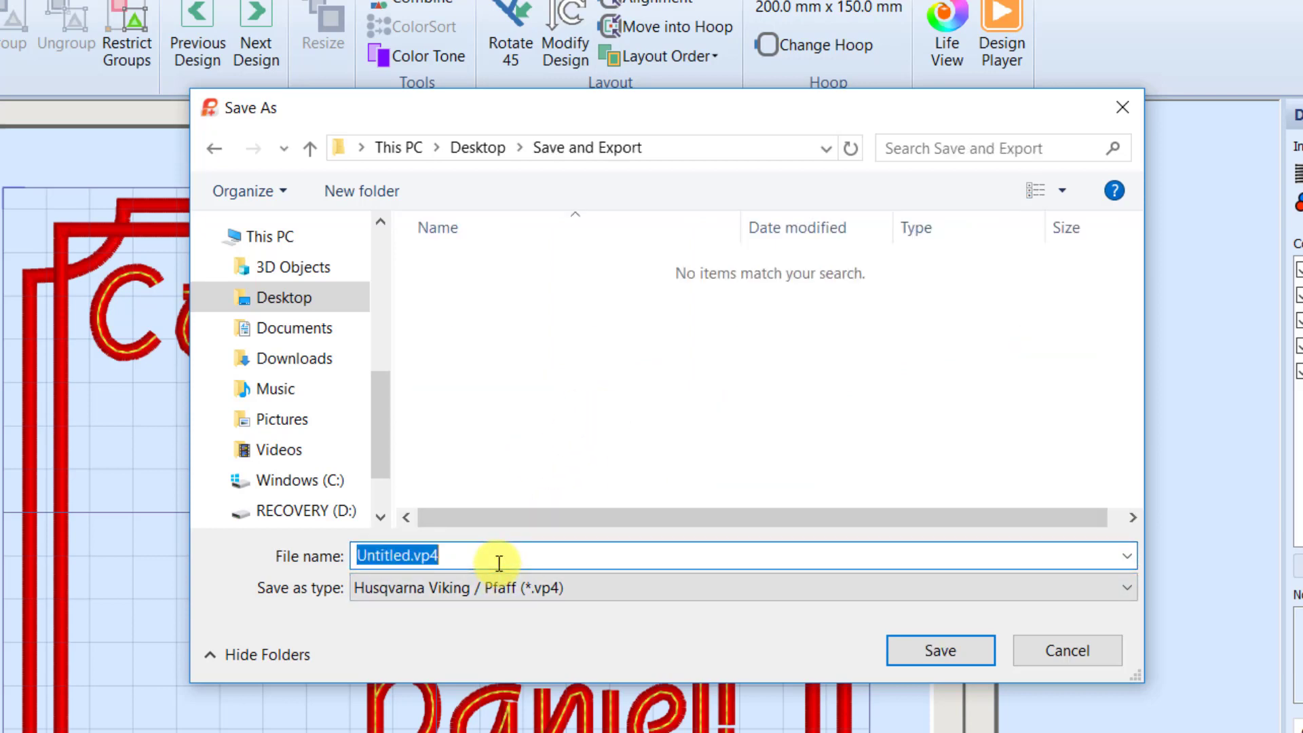
text(Grad - D)
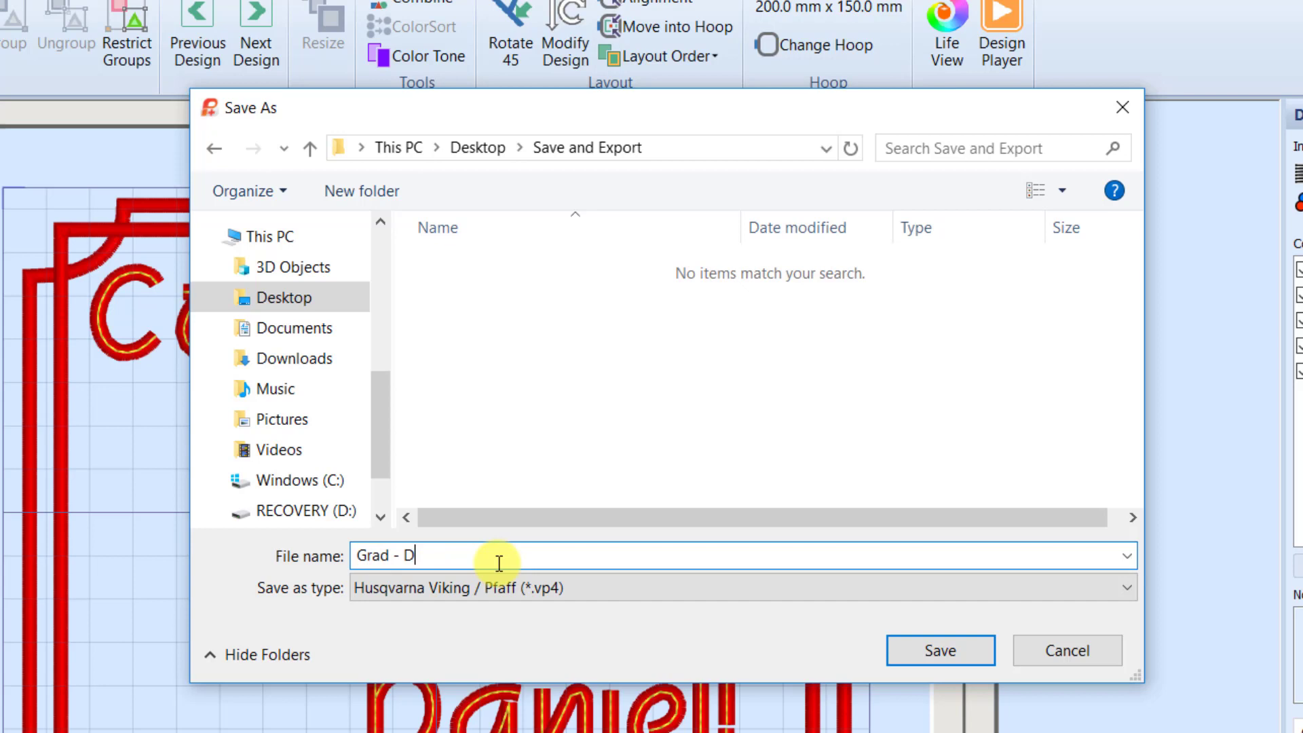
text(aniel)
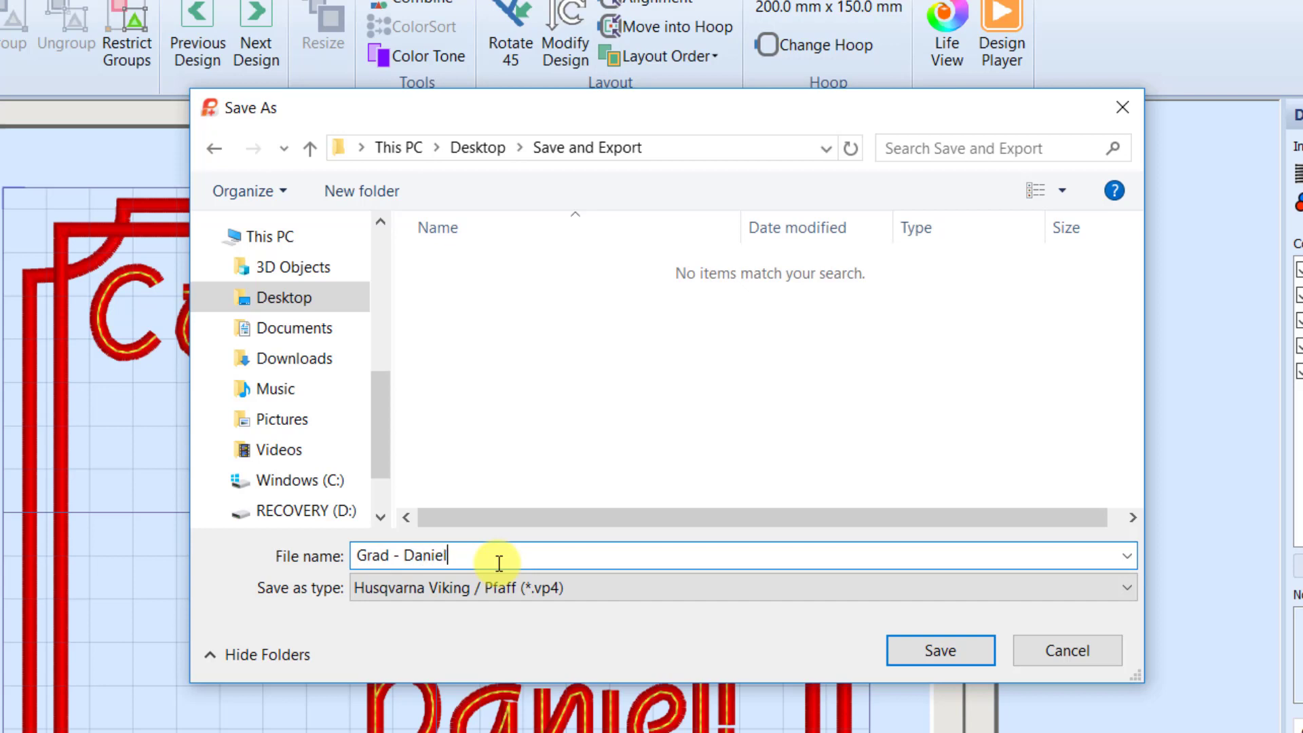
click(947, 656)
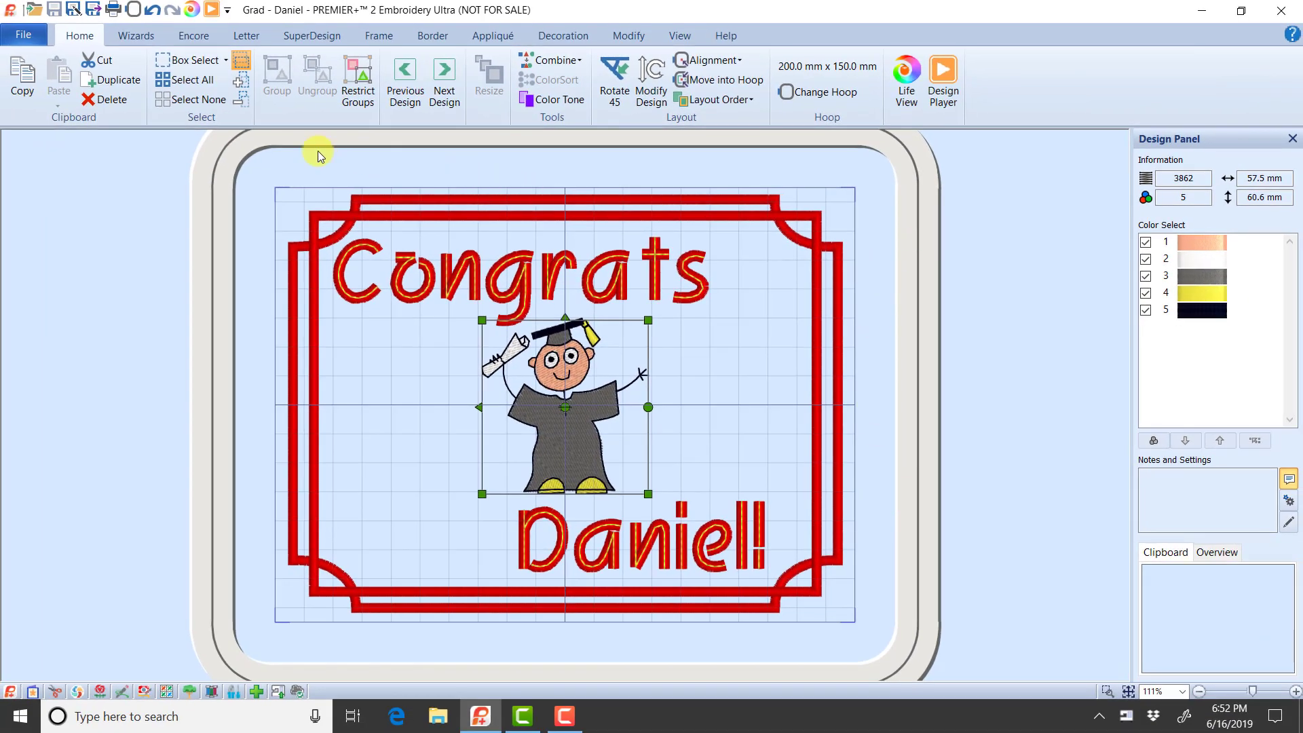
Step: Select every part of the graduation design and open the Export settings
click(187, 80)
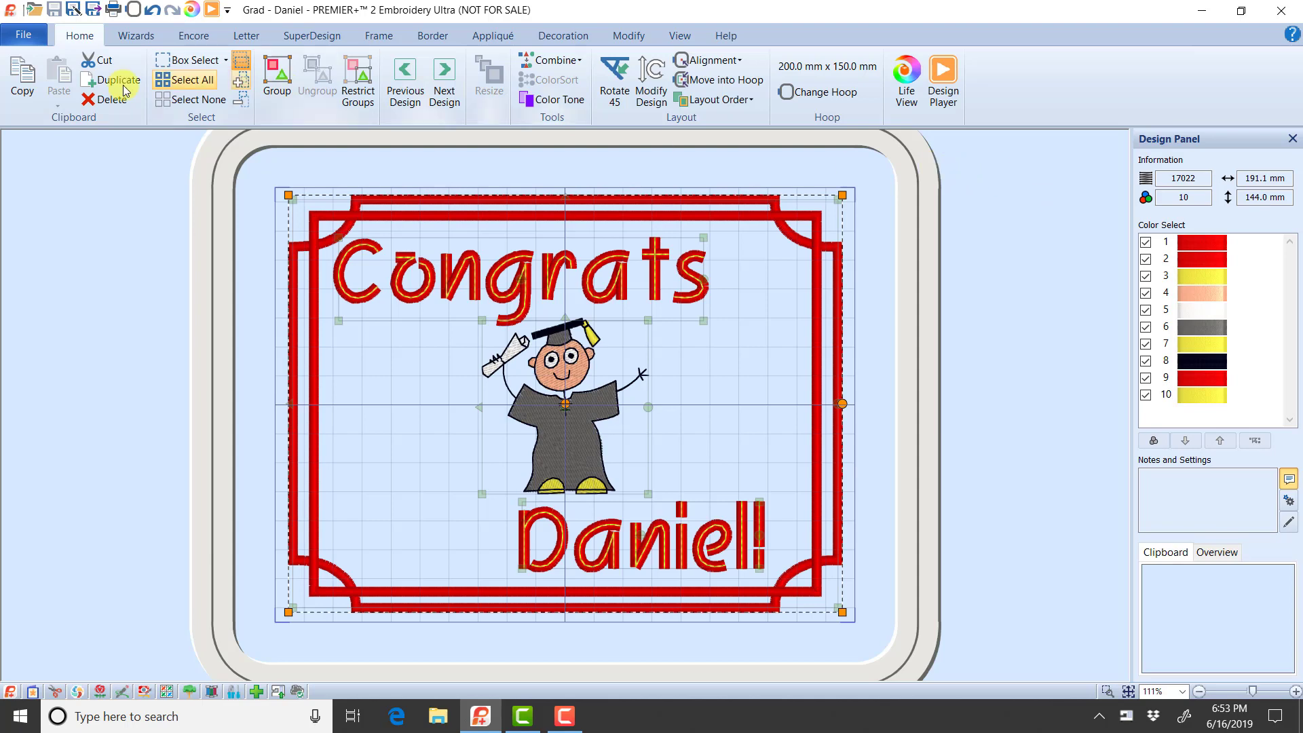
click(34, 40)
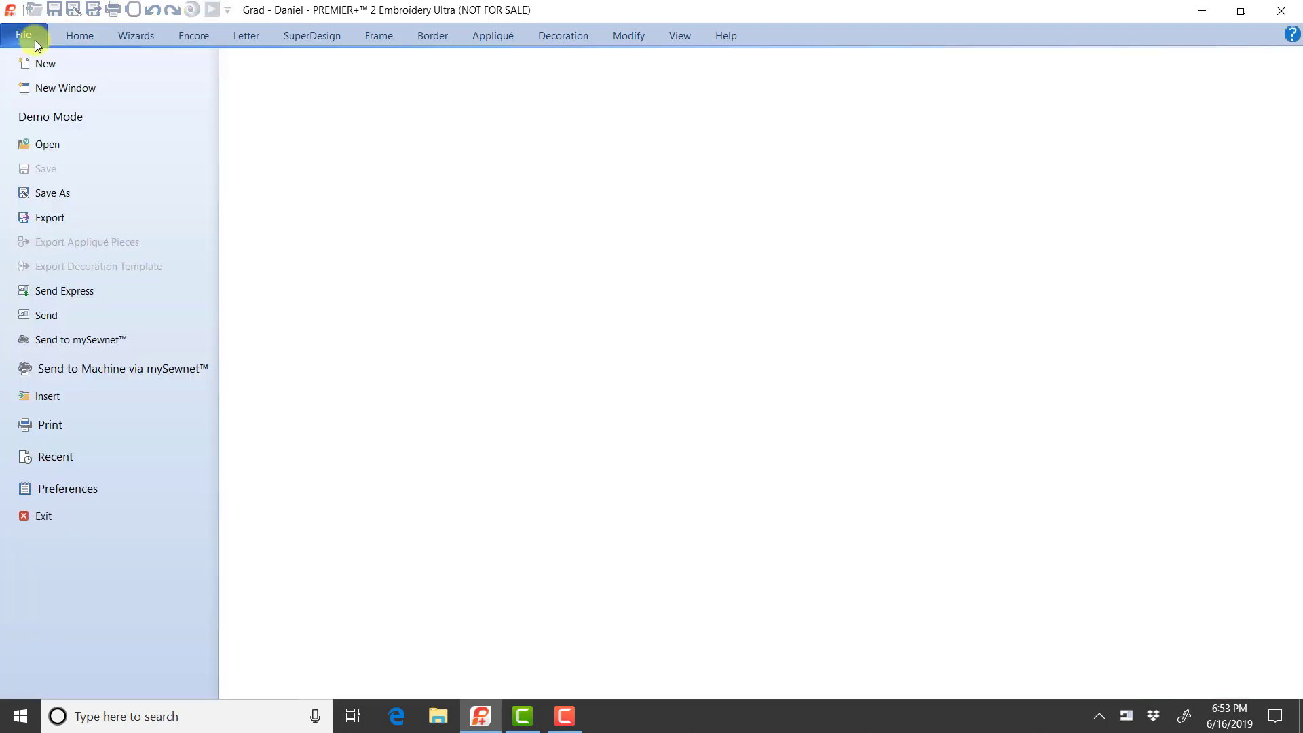
click(53, 218)
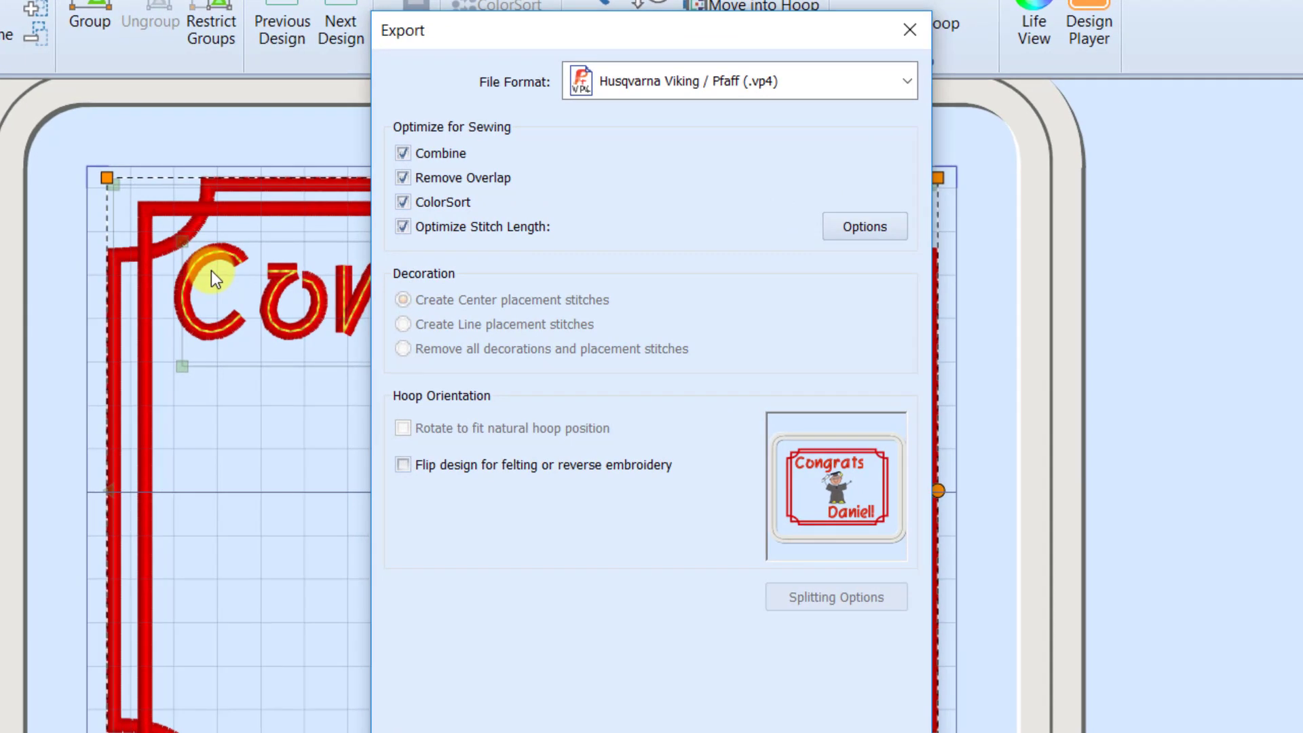
Step: Set the export file format to Husqvarna Viking / Pfaff (.vp3) and accept the settings
click(711, 84)
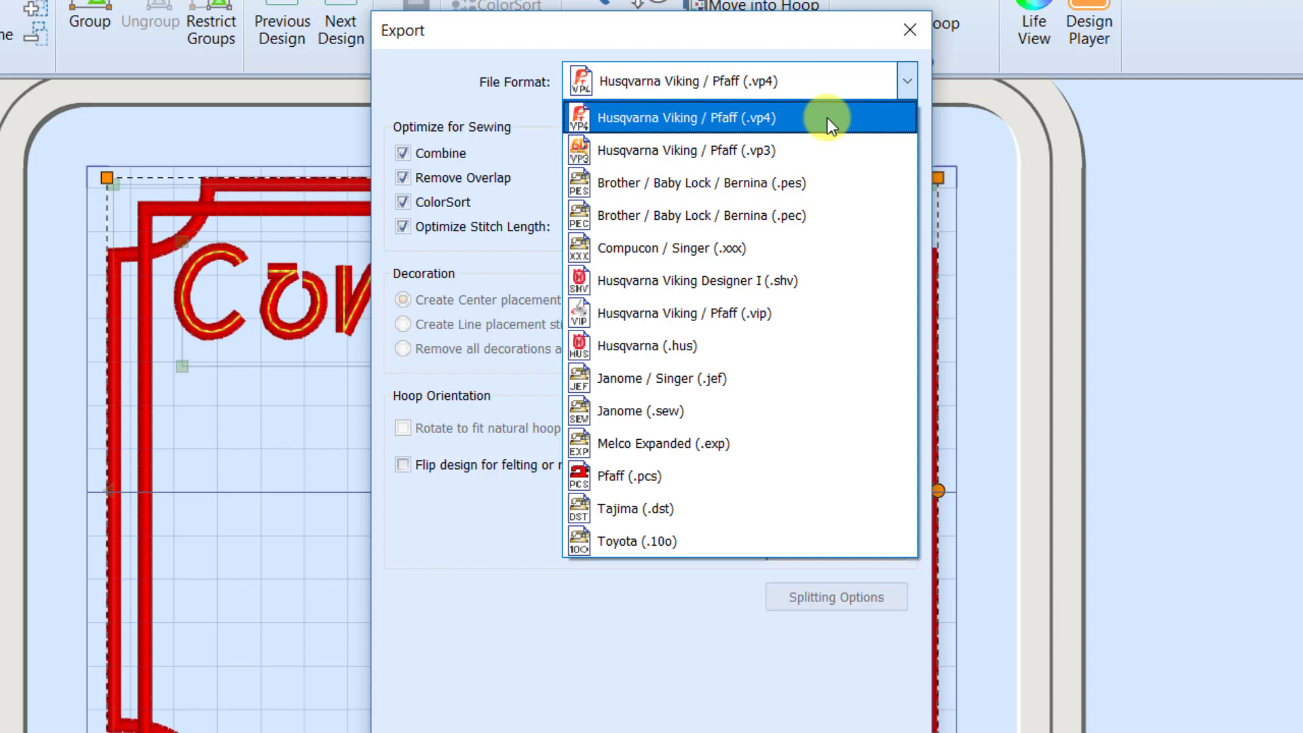
click(836, 152)
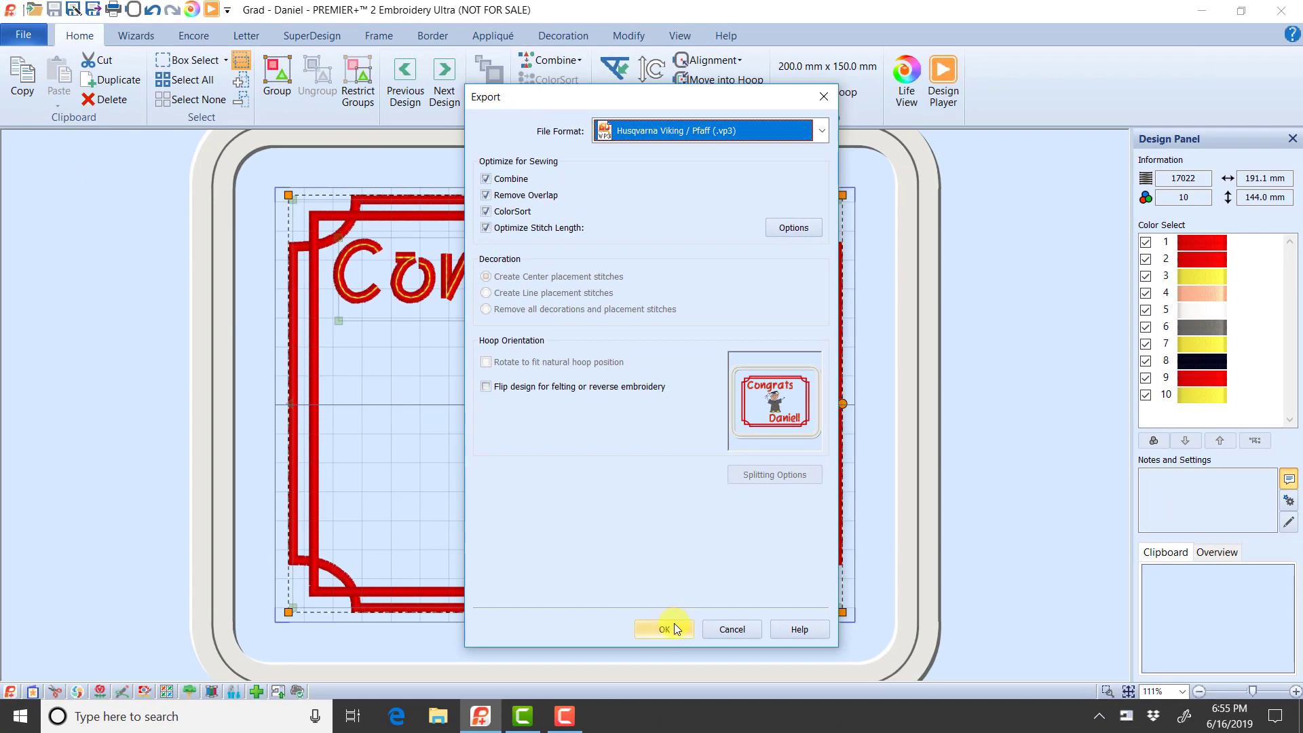
click(673, 623)
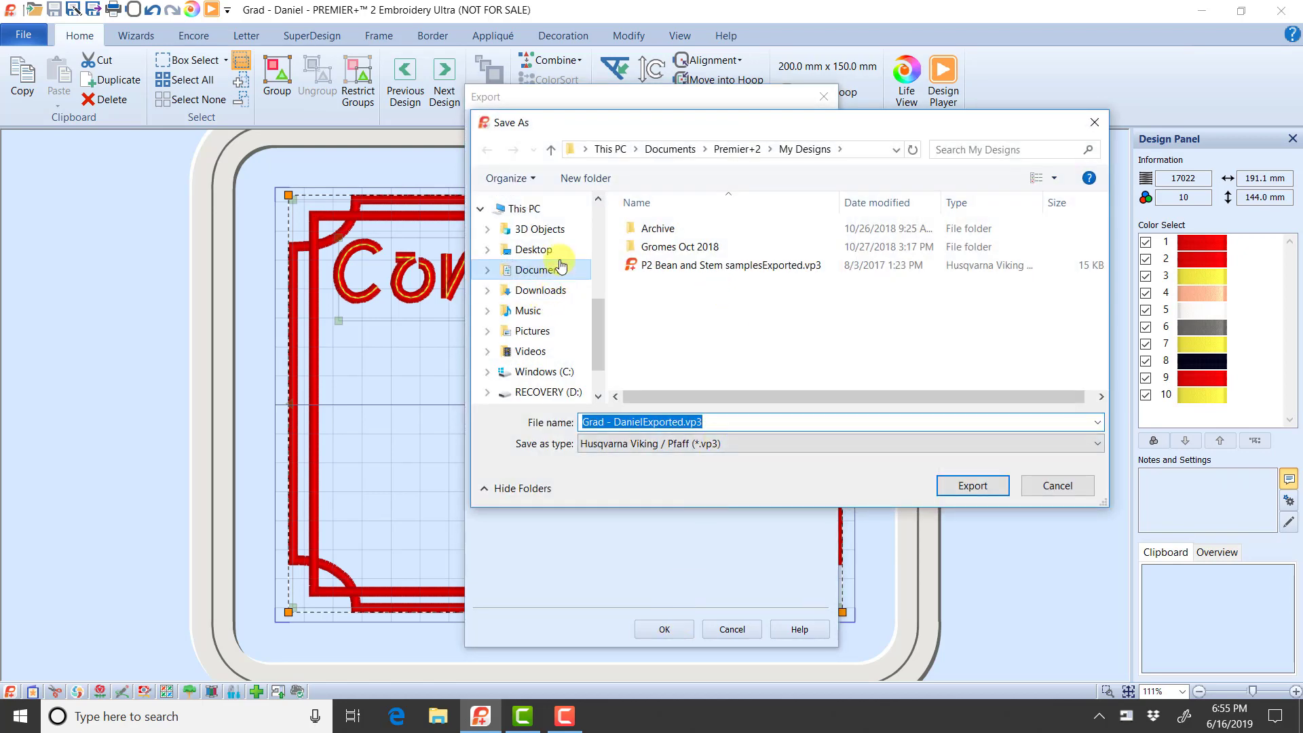
Step: Export the design as 'Grad - DanielExported.vp3' into Desktop\Save and Export
click(536, 249)
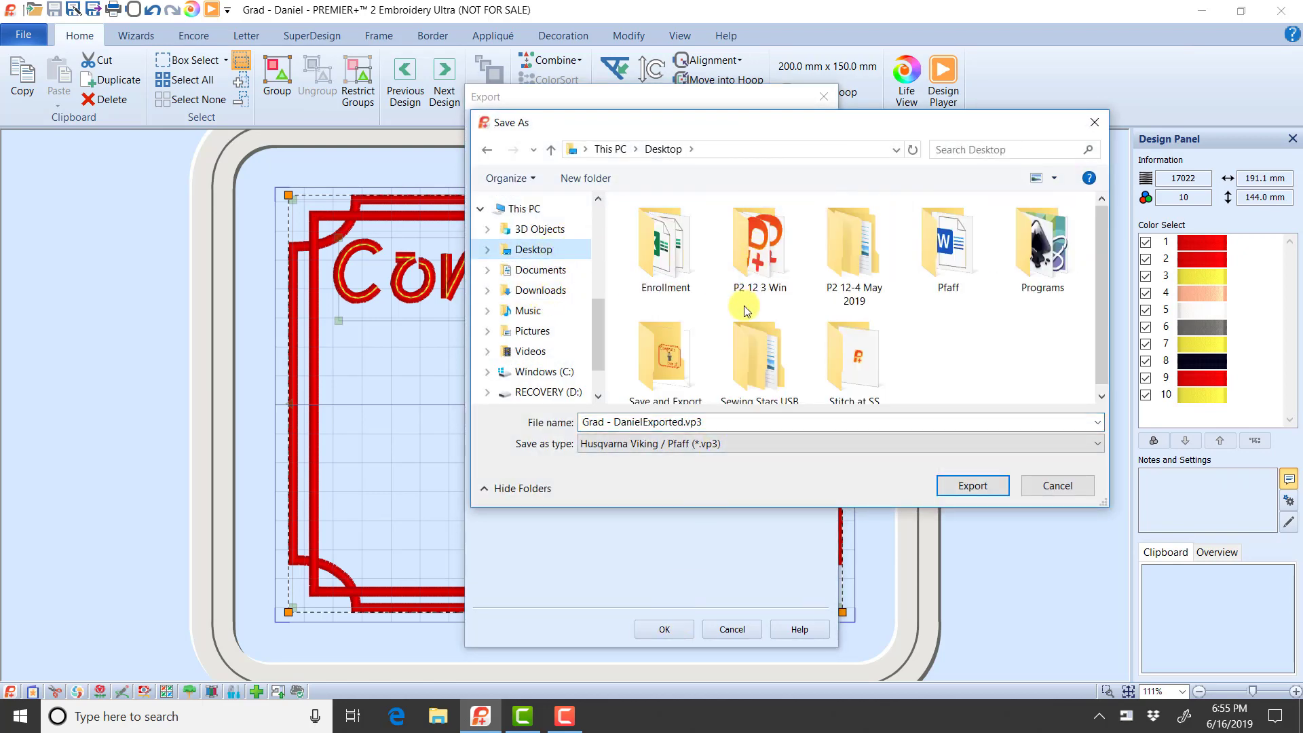
double_click(665, 359)
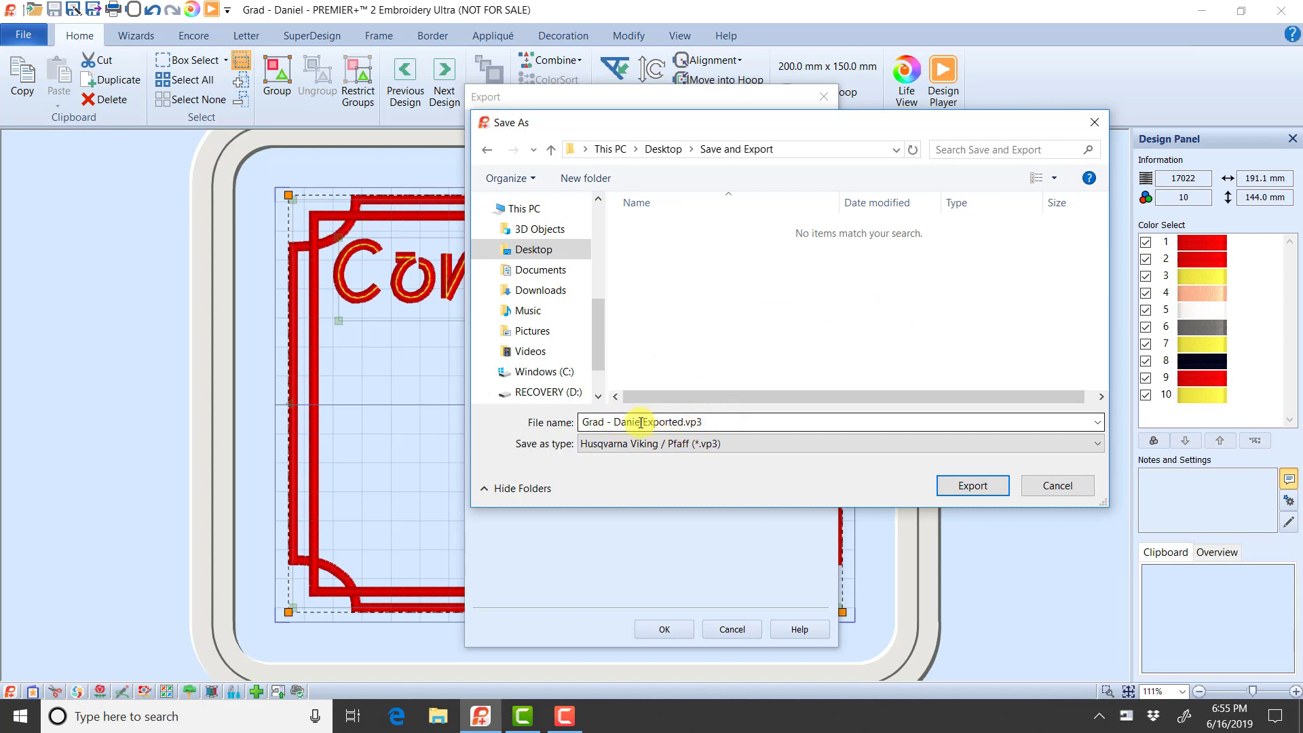
click(726, 417)
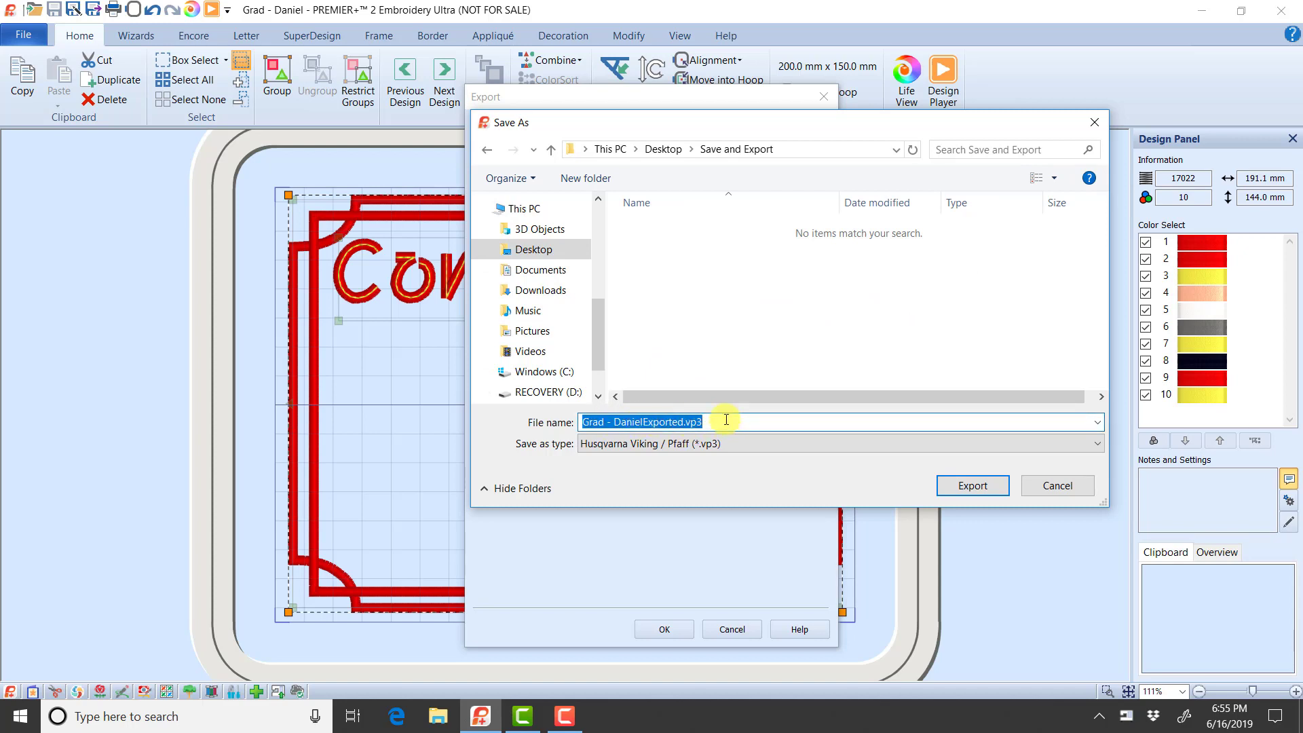
click(726, 418)
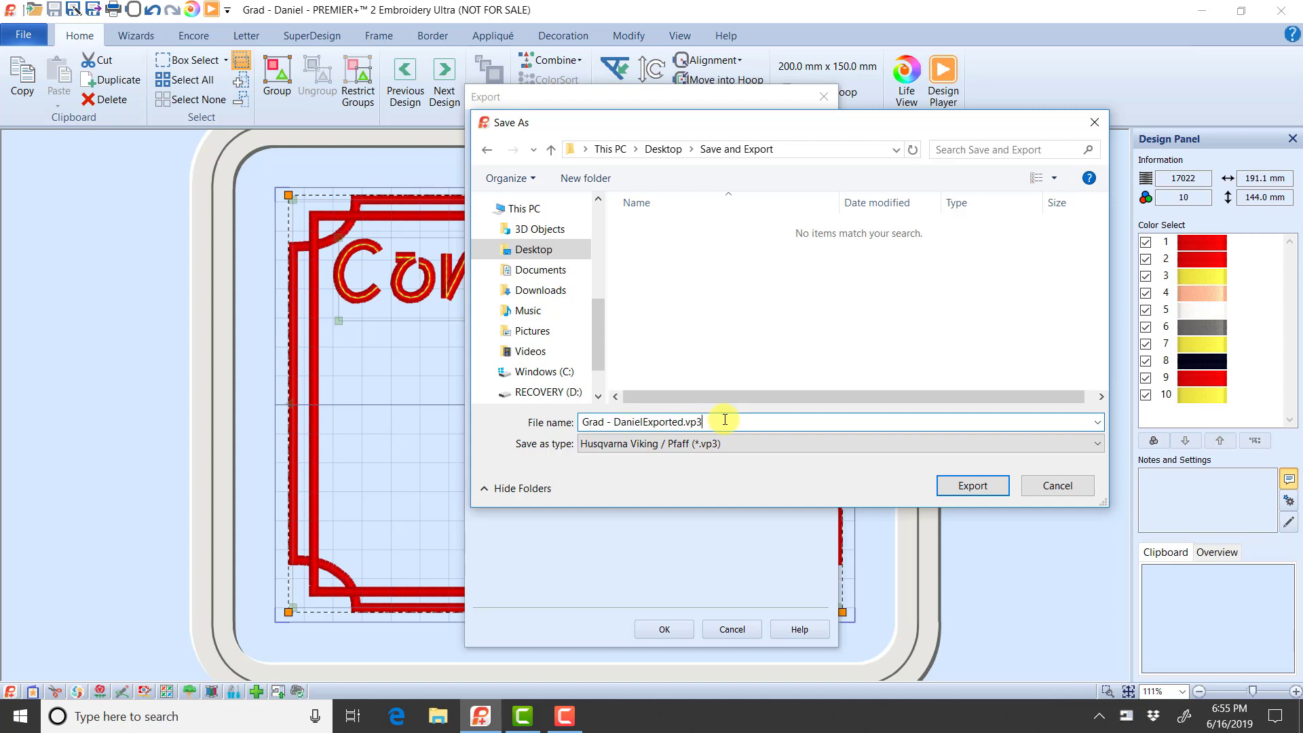
click(970, 487)
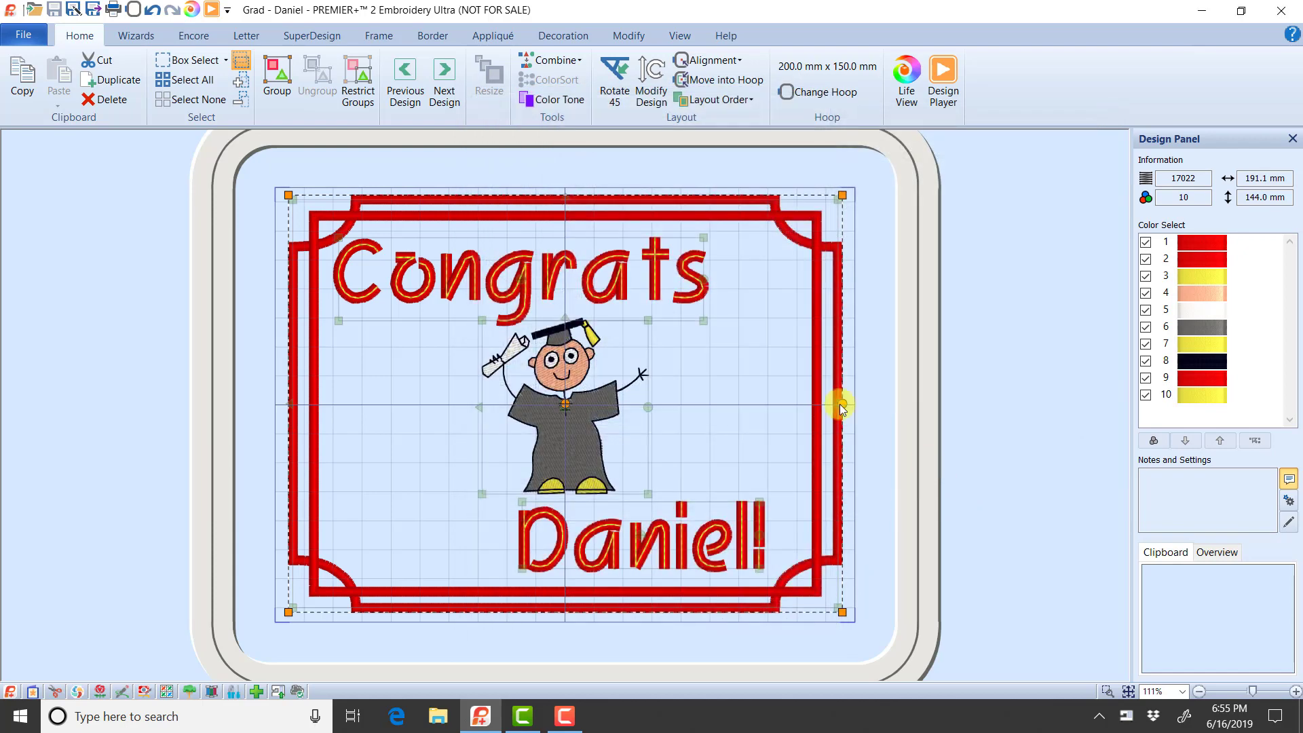
Step: Start a new design, then open 'Grad - Daniel.vp4' from the Save and Export folder
click(23, 34)
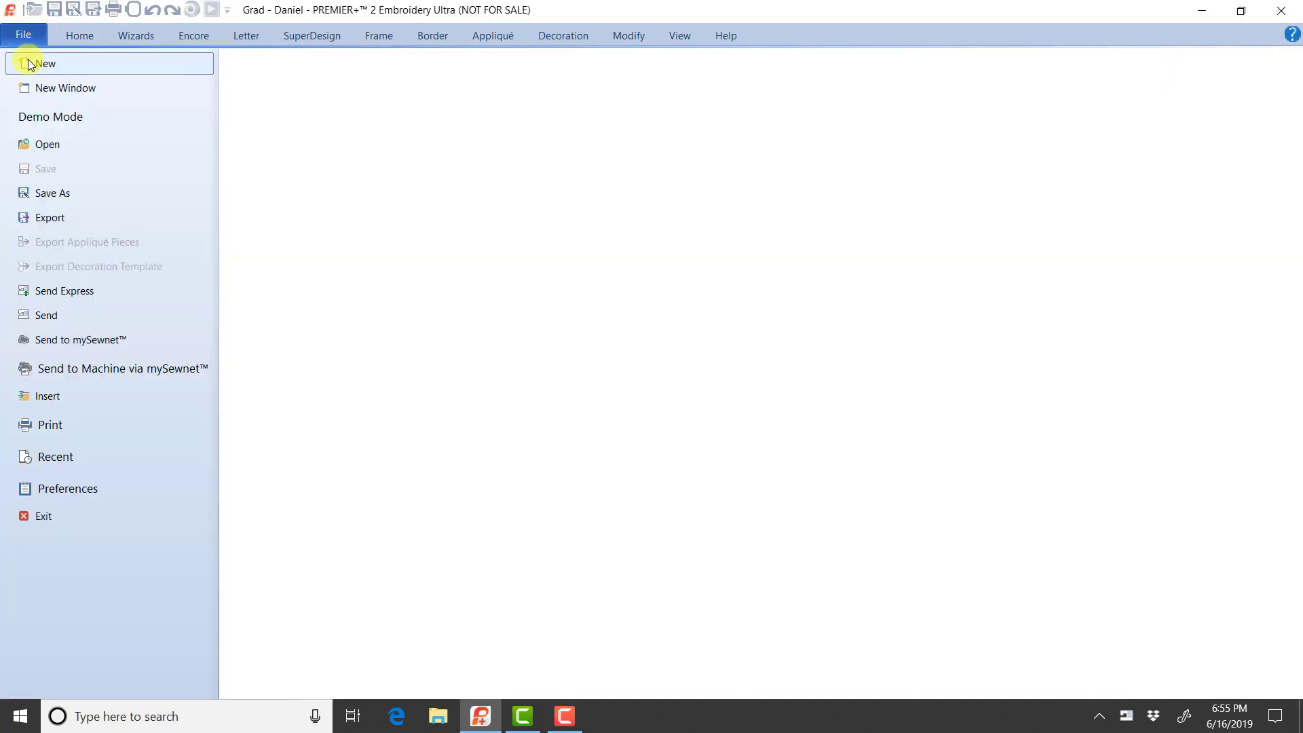
click(30, 65)
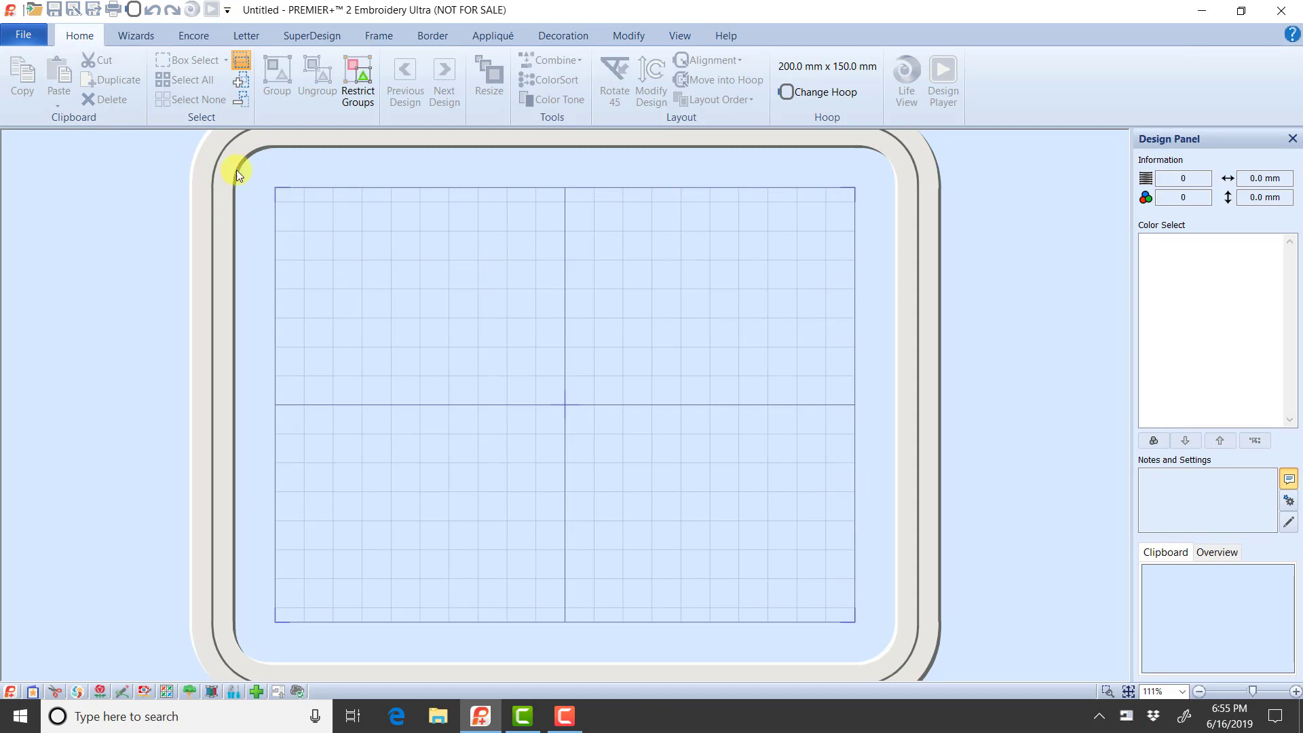
click(27, 37)
click(58, 139)
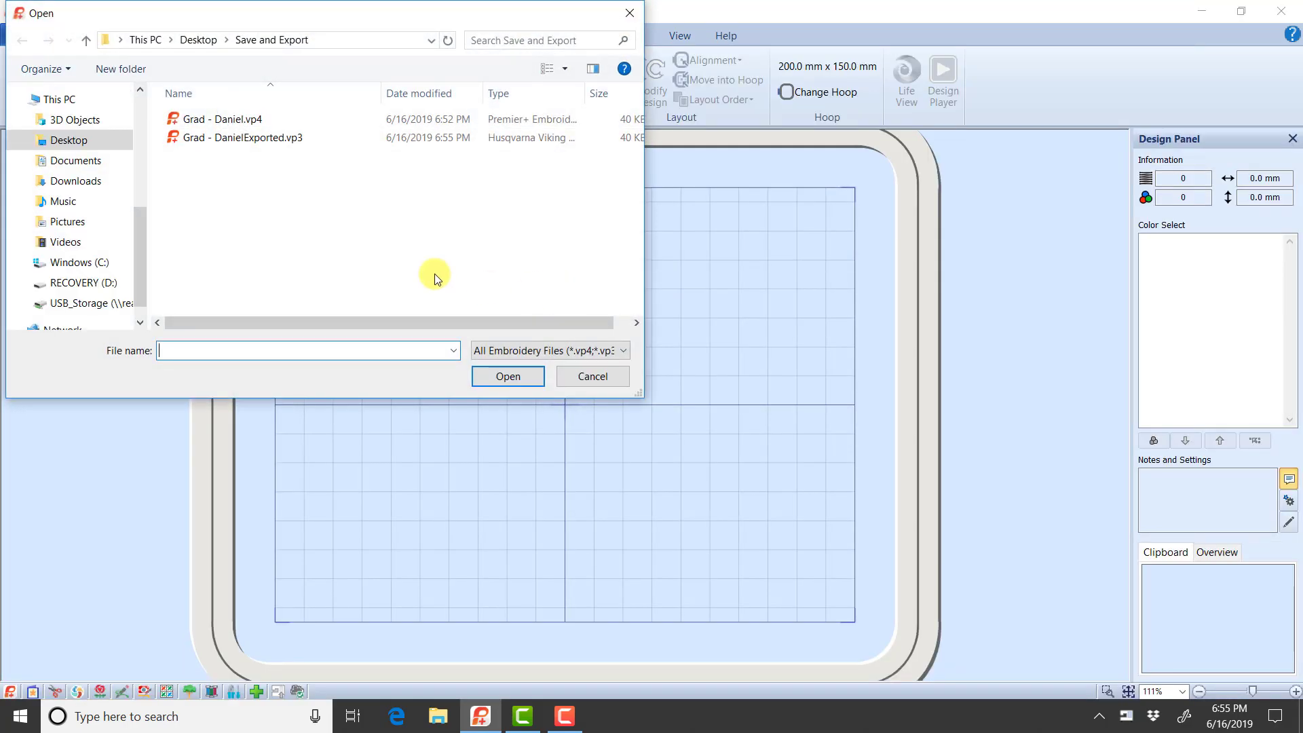
click(255, 118)
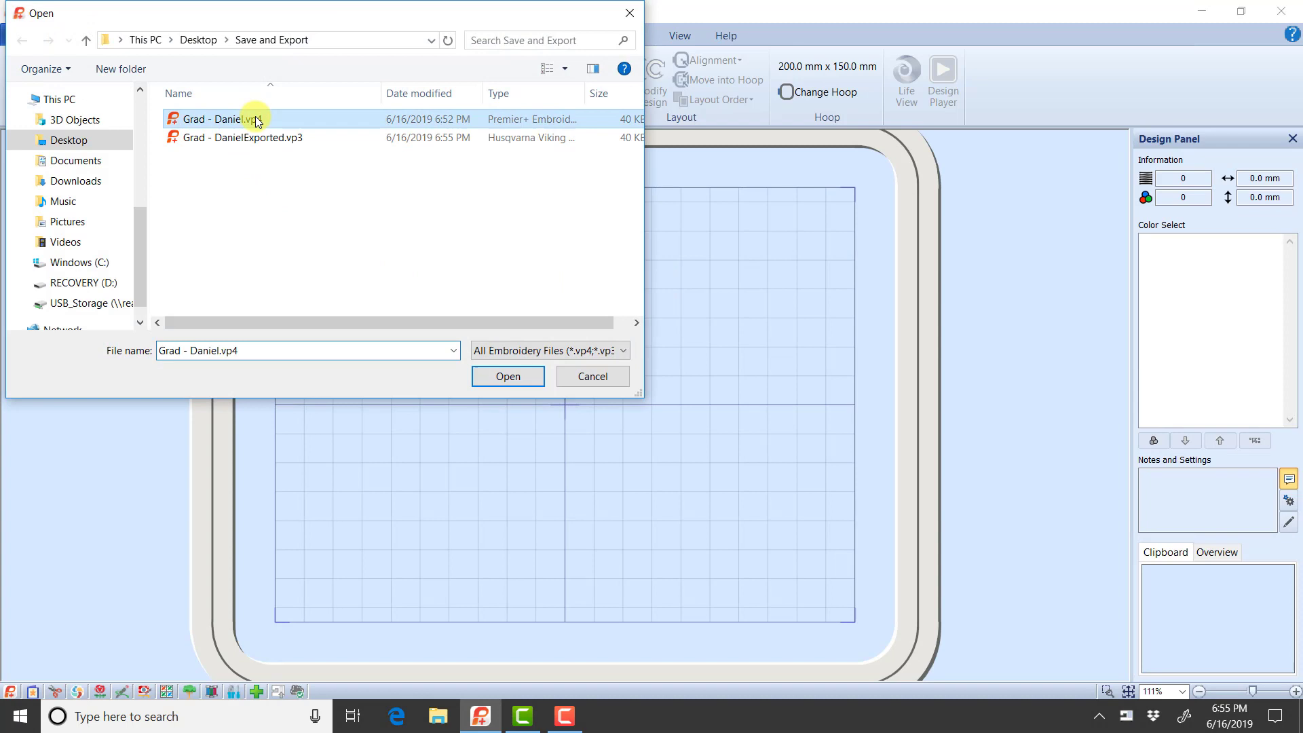
click(524, 375)
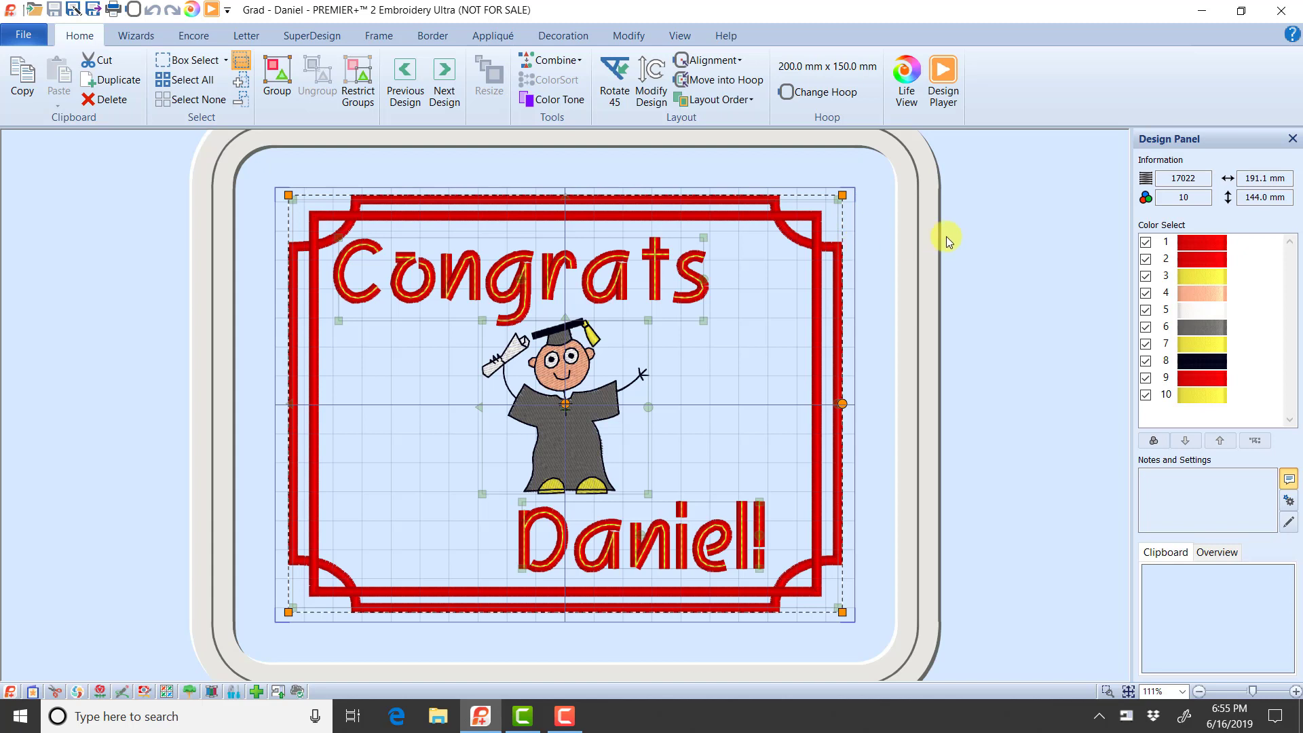
Step: Replace the name lettering's text with the new graduate's name, keeping the '!', and nudge it slightly left
key(Tab)
key(Tab)
key(Tab)
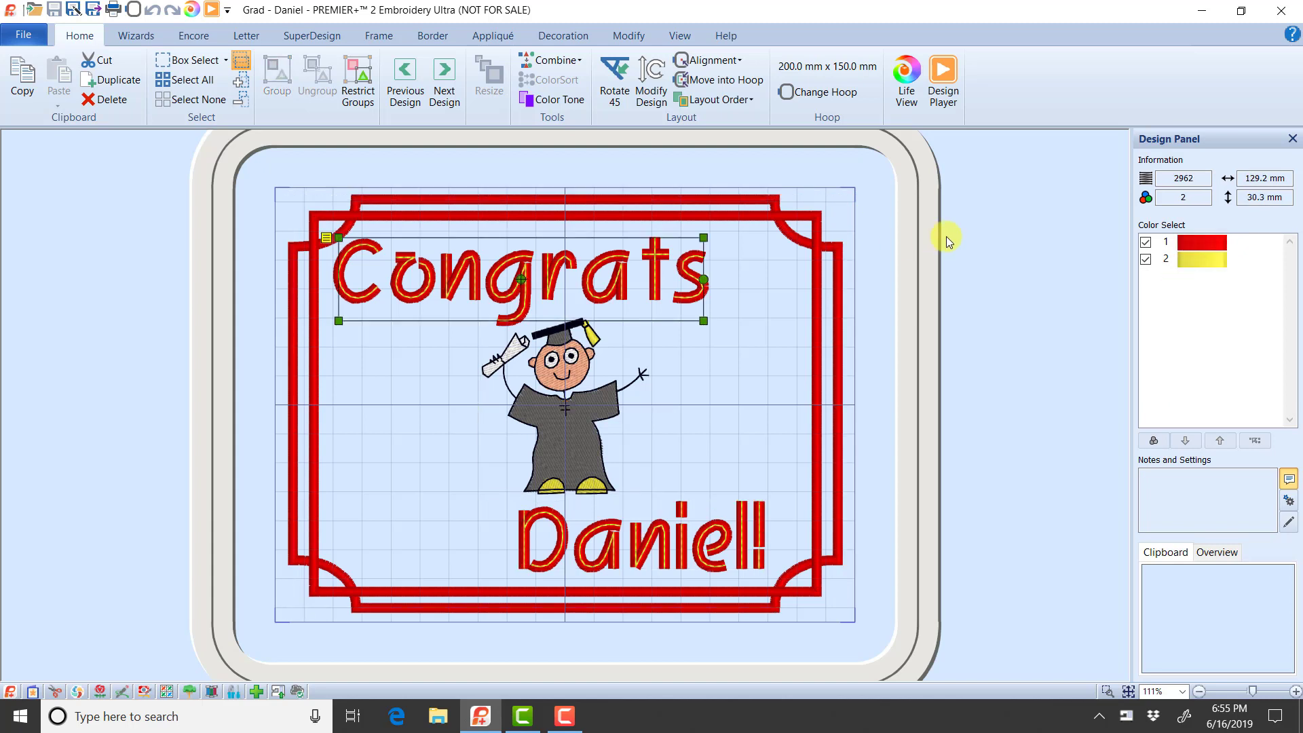
key(Tab)
key(Tab)
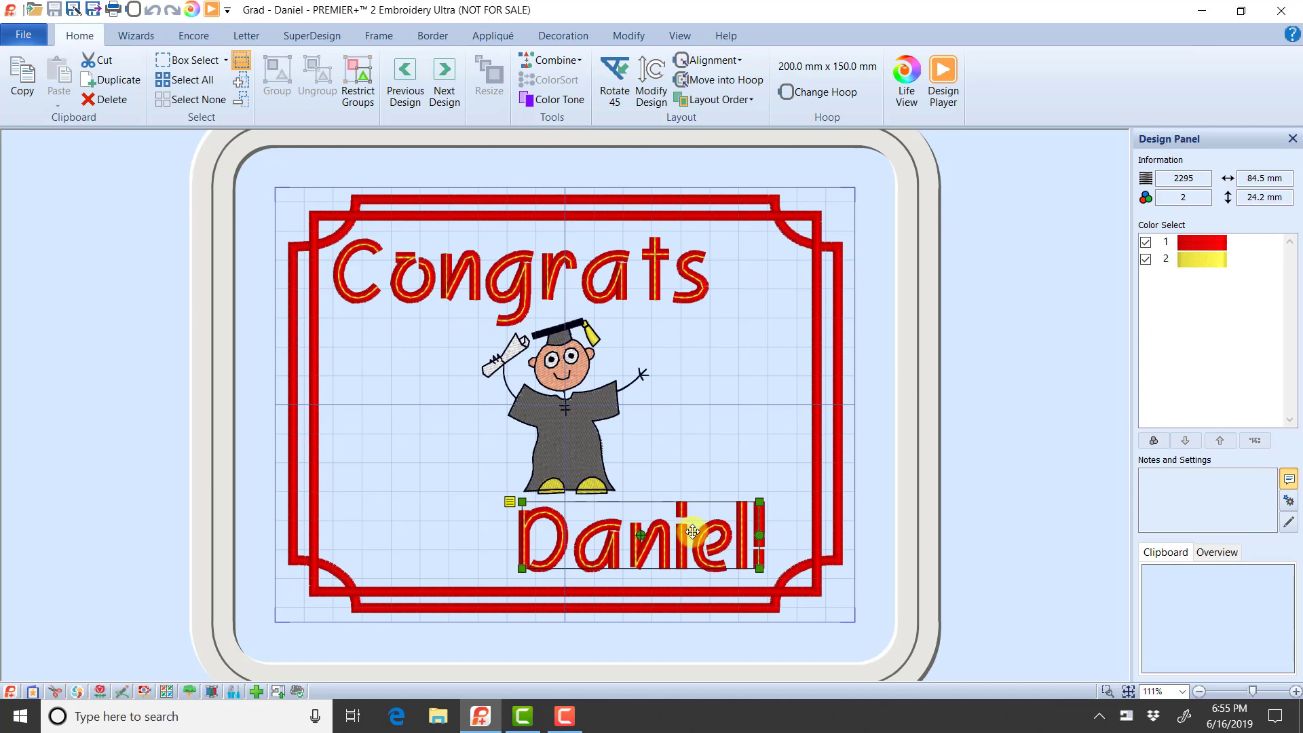
right_click(692, 531)
click(783, 163)
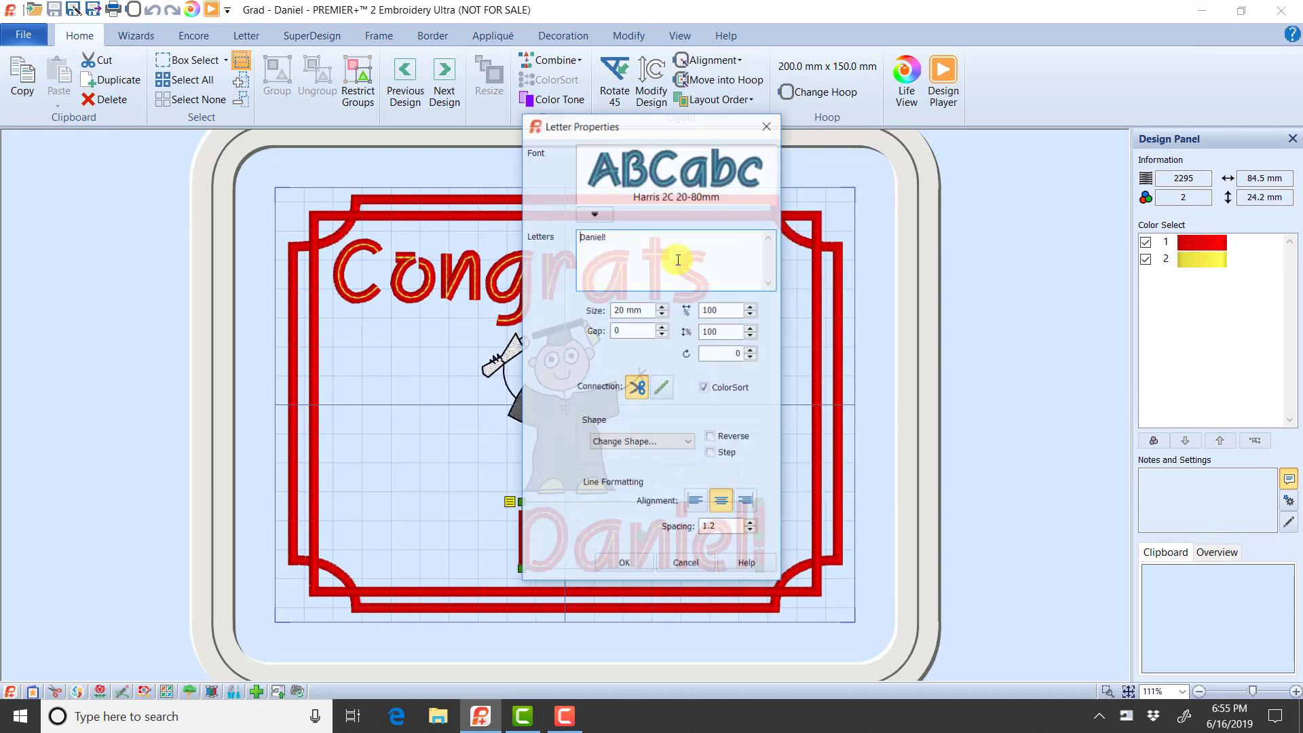
drag(603, 237, 511, 240)
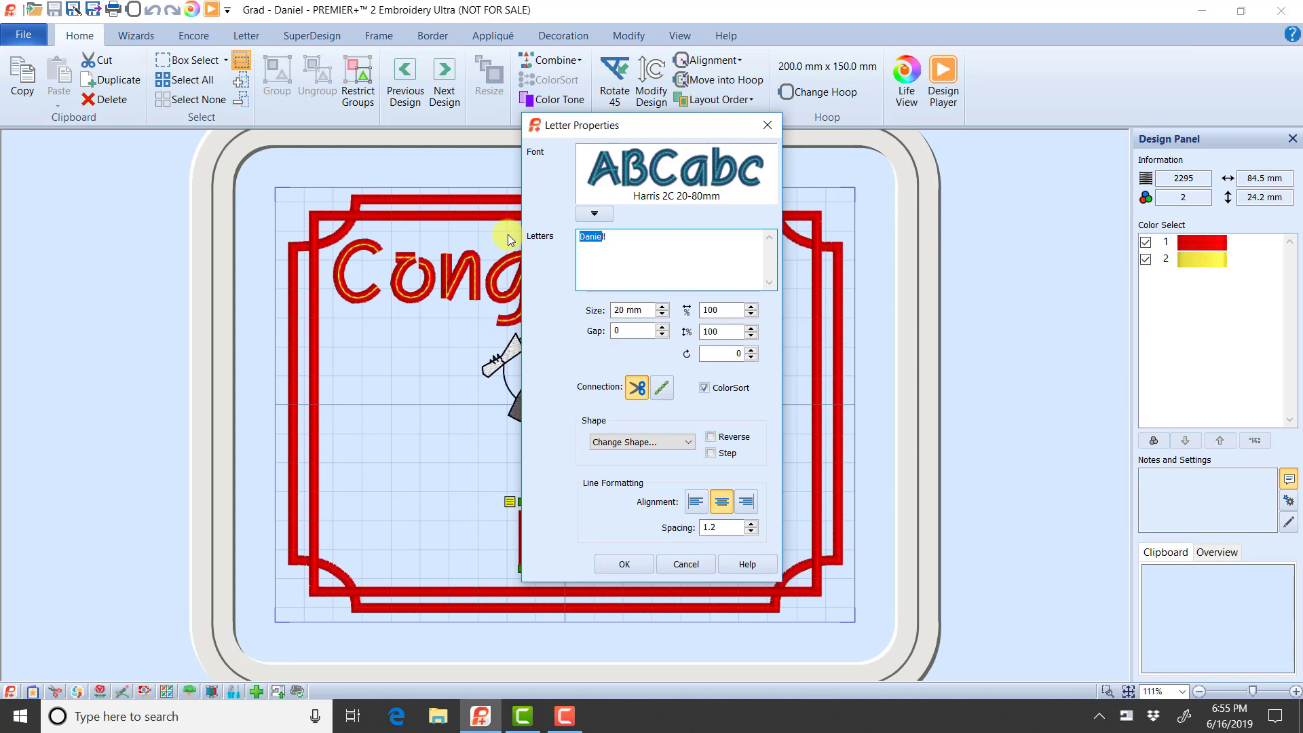
key(BackSpace)
text(Michael)
click(631, 564)
drag(633, 526, 631, 526)
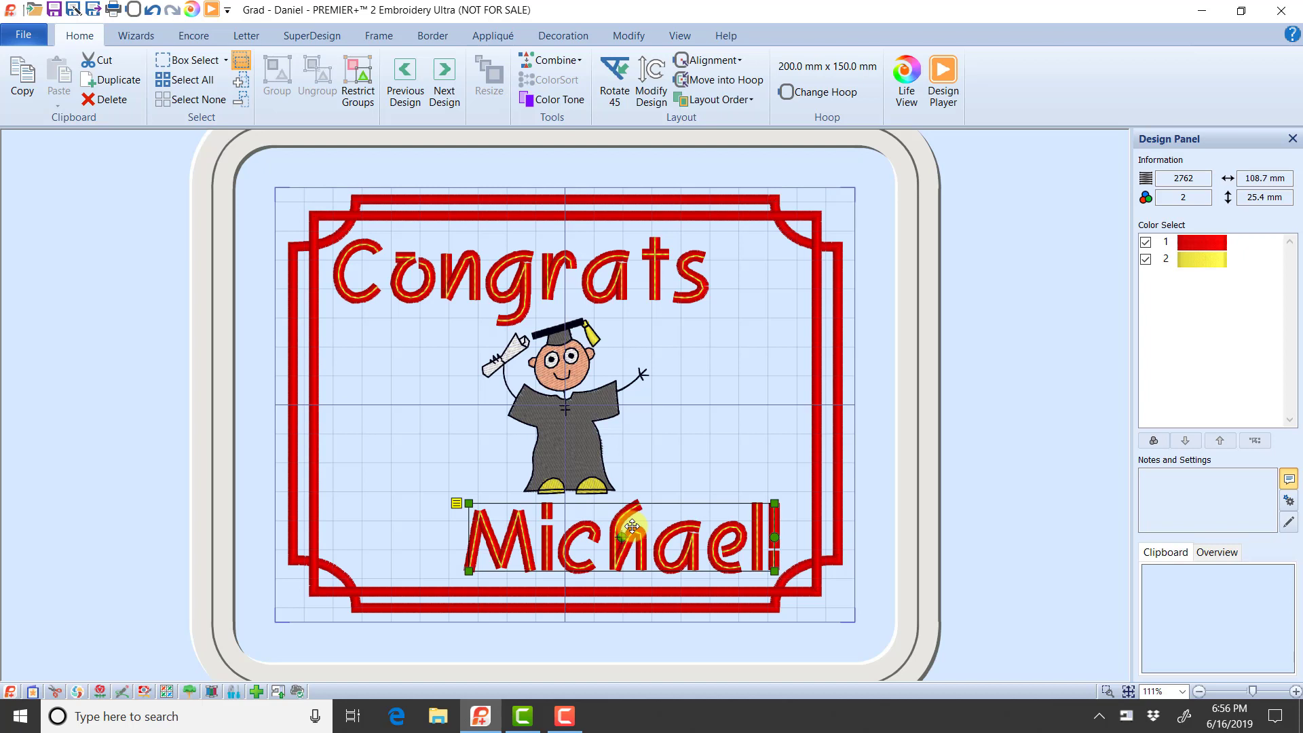
Step: Cancel starting a new design at the save prompt so the edited design stays open
click(23, 35)
click(36, 64)
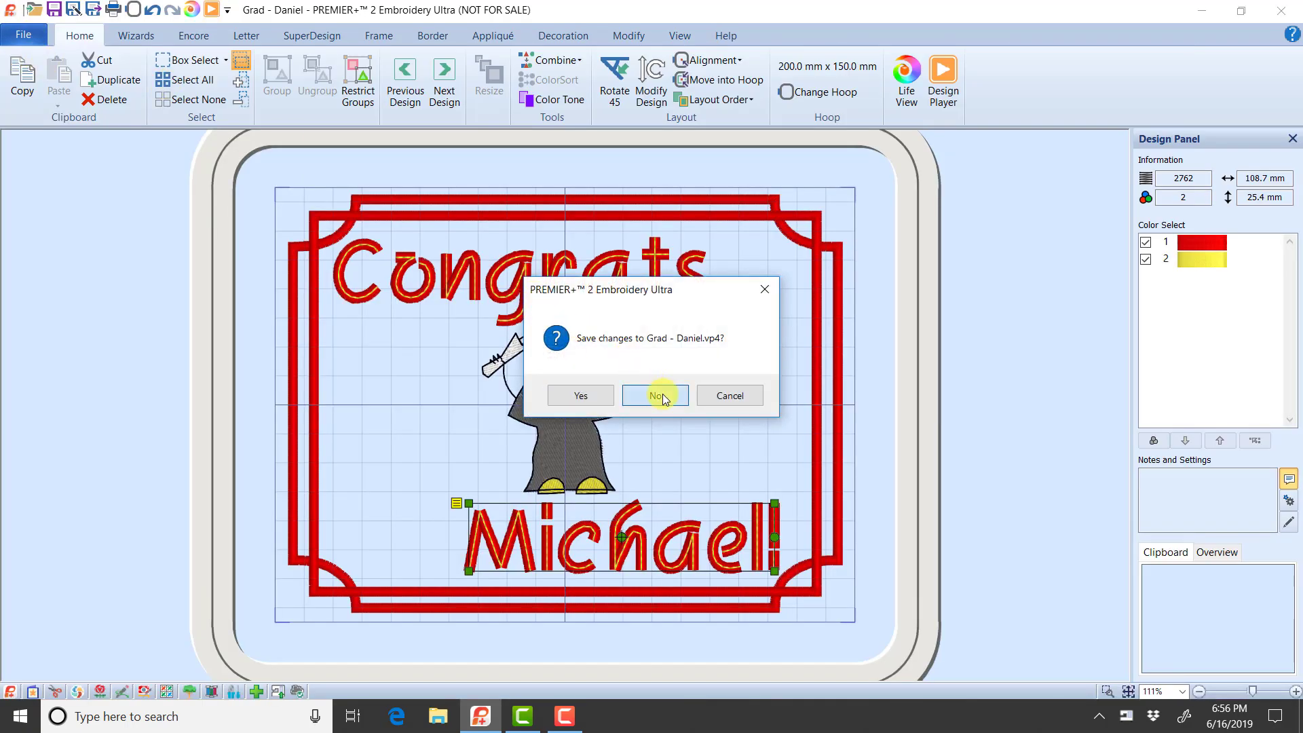
click(736, 398)
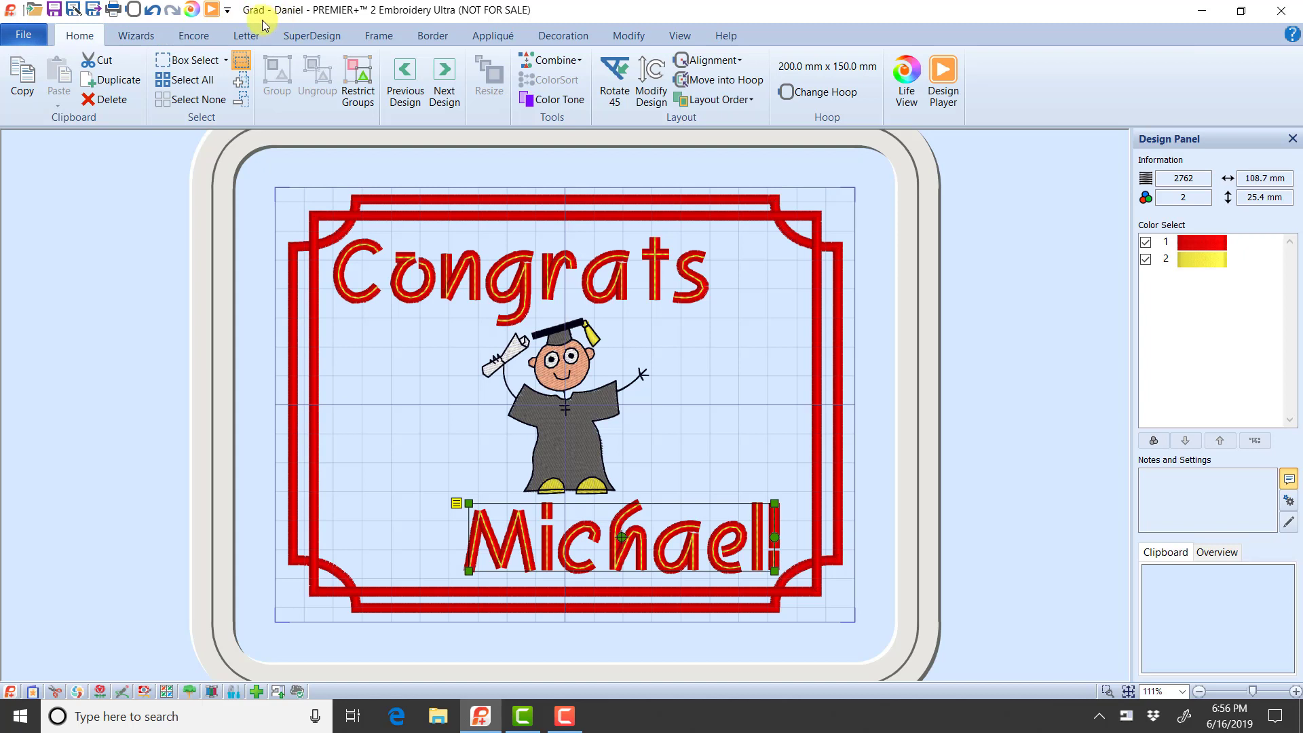
Step: Save the edited design as 'Grad - Michael.vp4' in the Save and Export folder
click(35, 38)
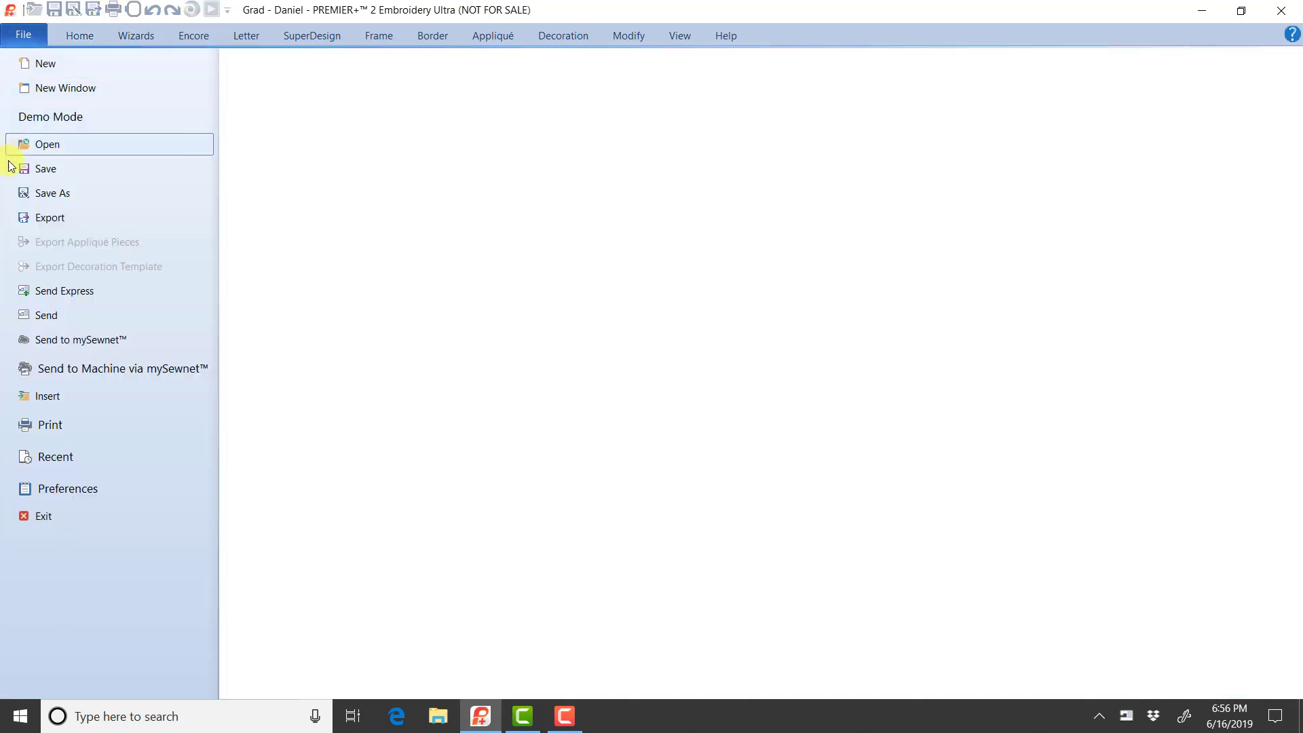
click(65, 195)
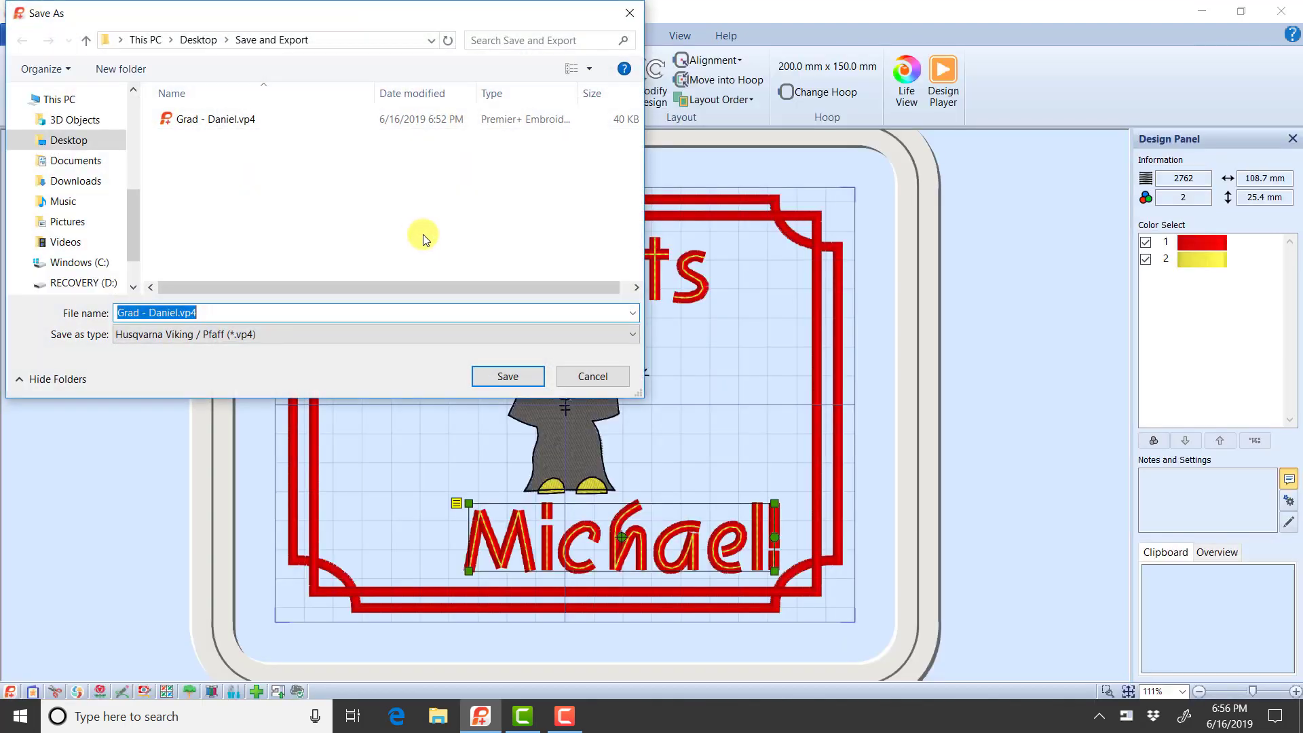
click(149, 316)
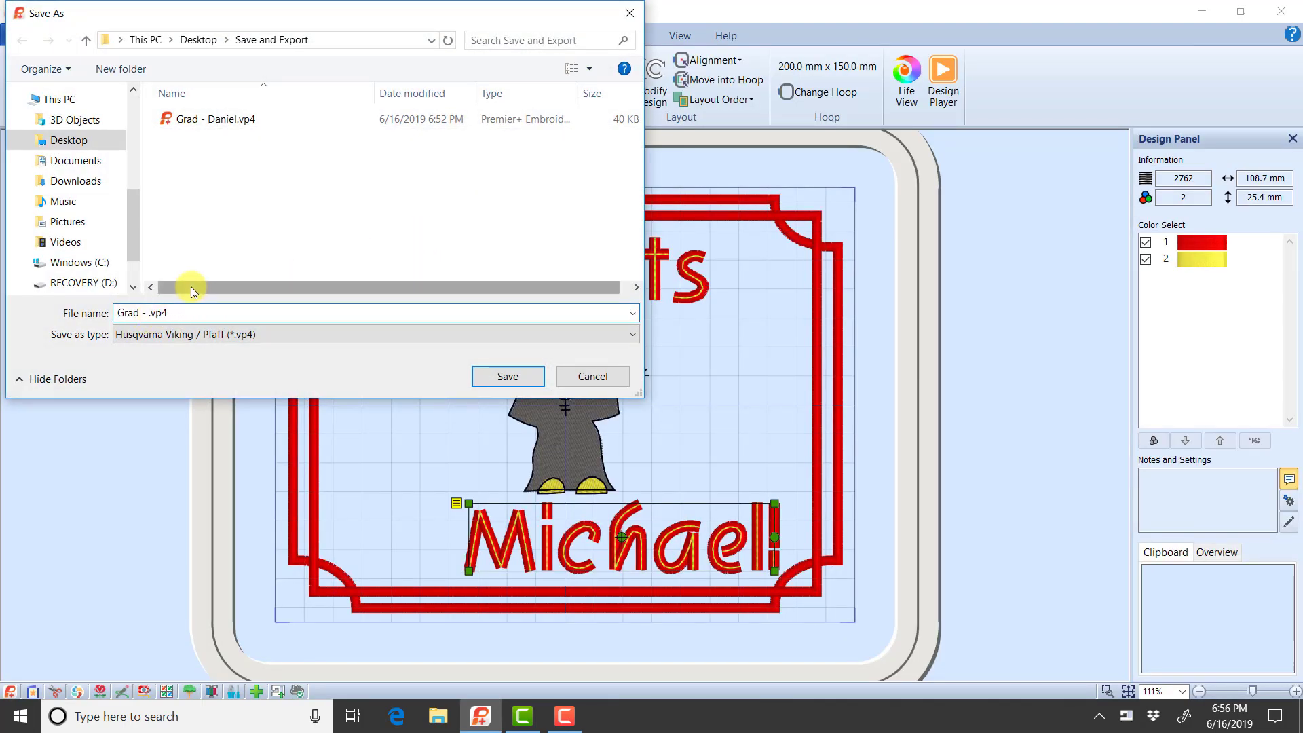
text(Mar)
text(hael)
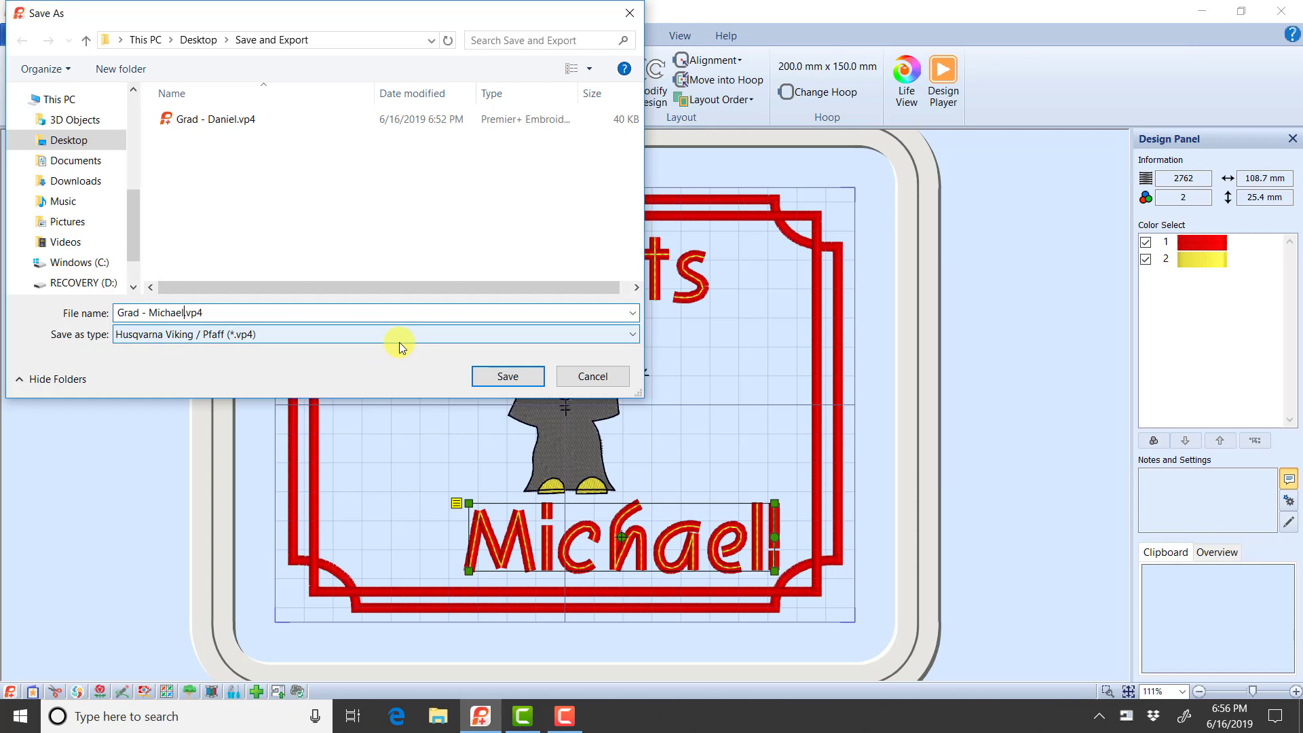
click(531, 376)
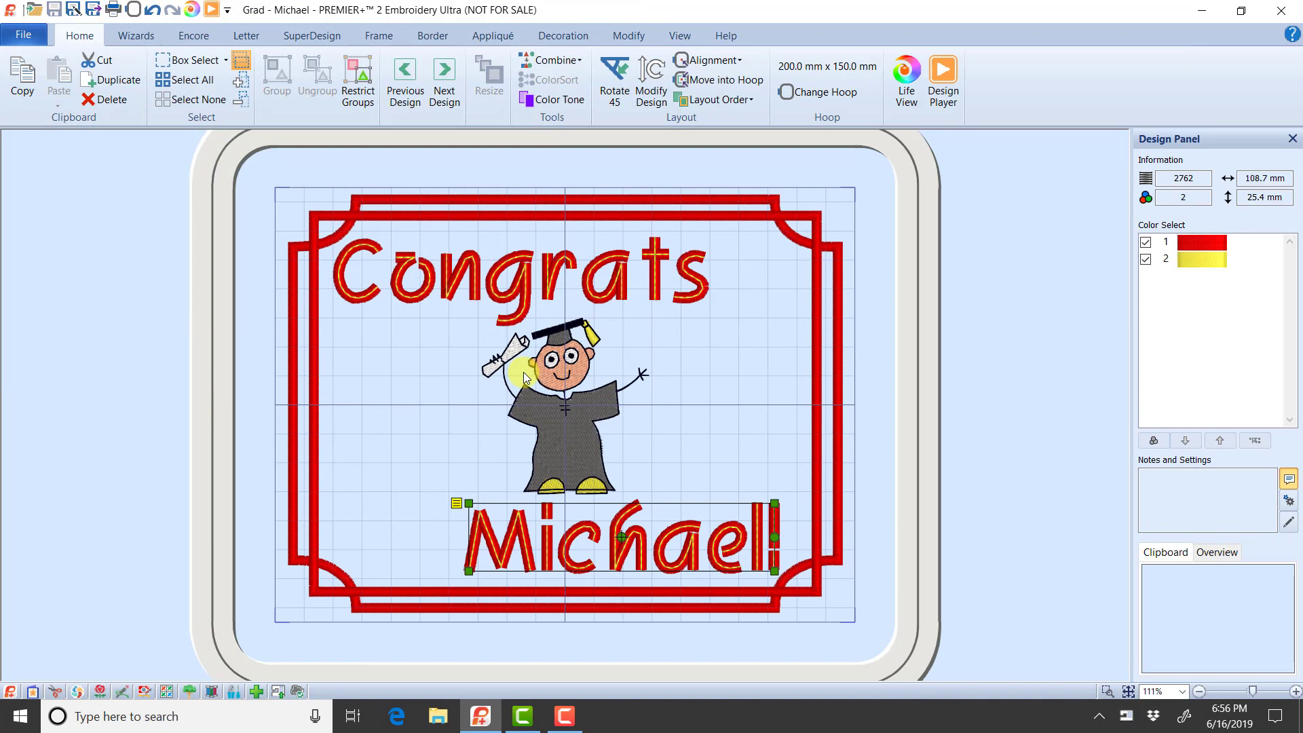
Step: Start a new design and open the exported 'Grad - DanielExported.vp3' file
click(32, 35)
click(42, 60)
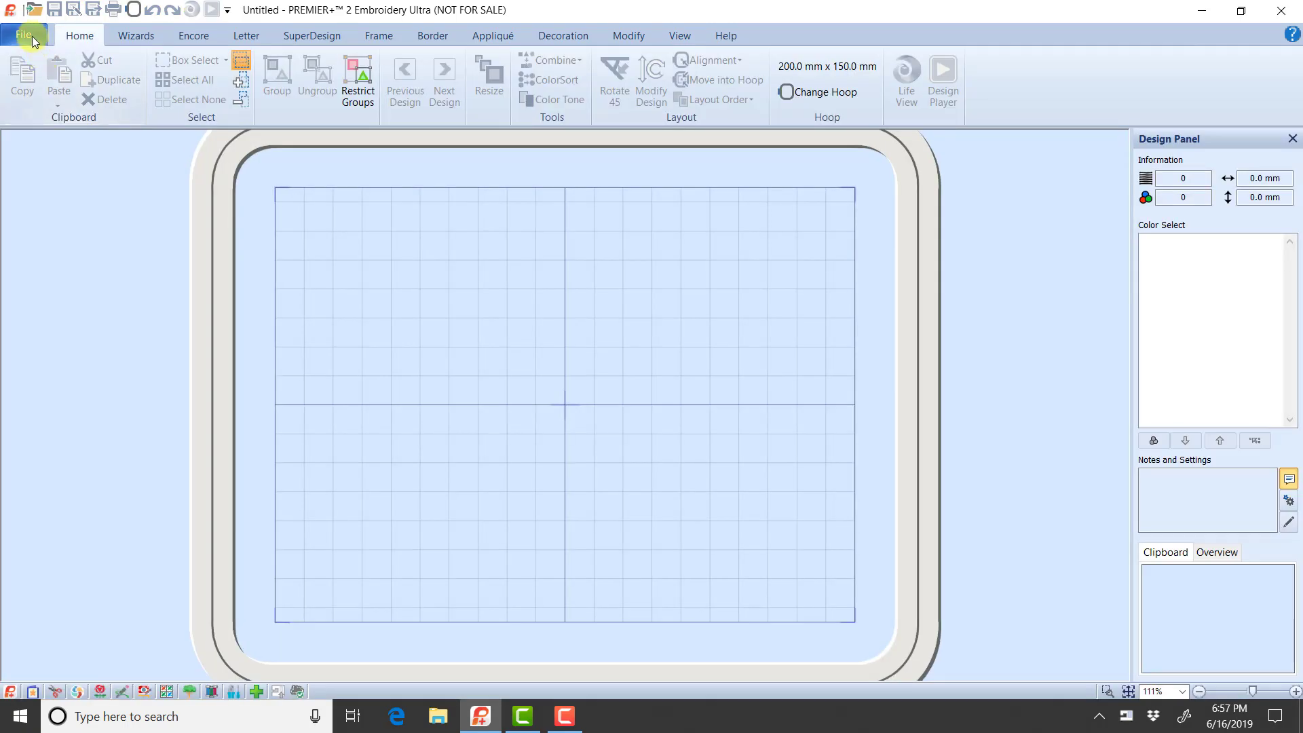
click(31, 36)
click(47, 144)
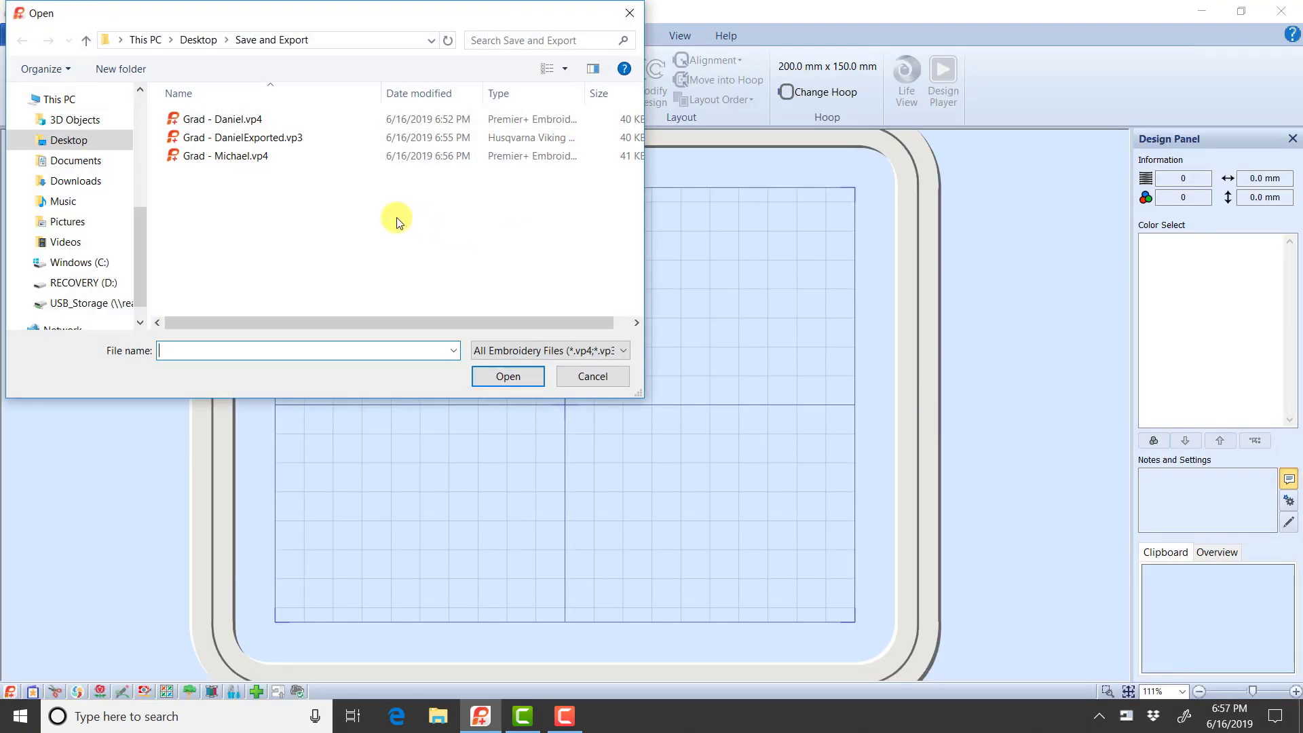
click(302, 138)
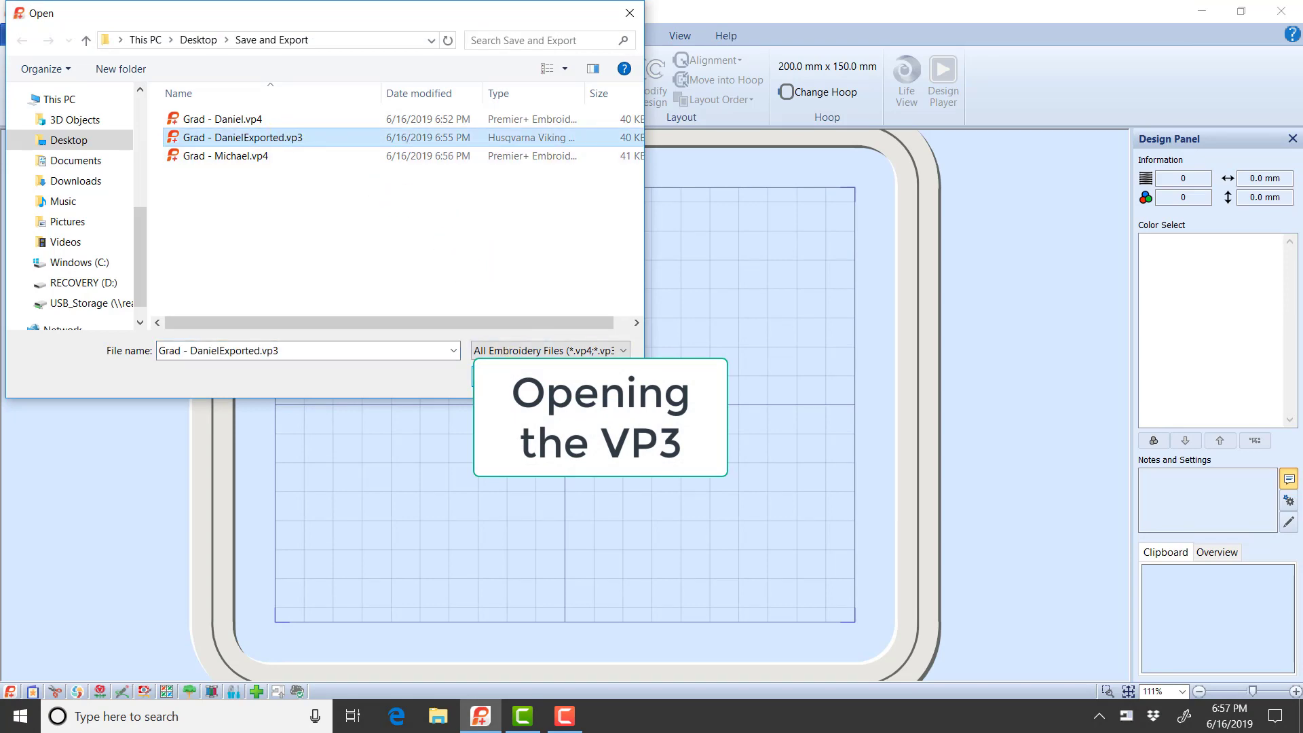
click(515, 373)
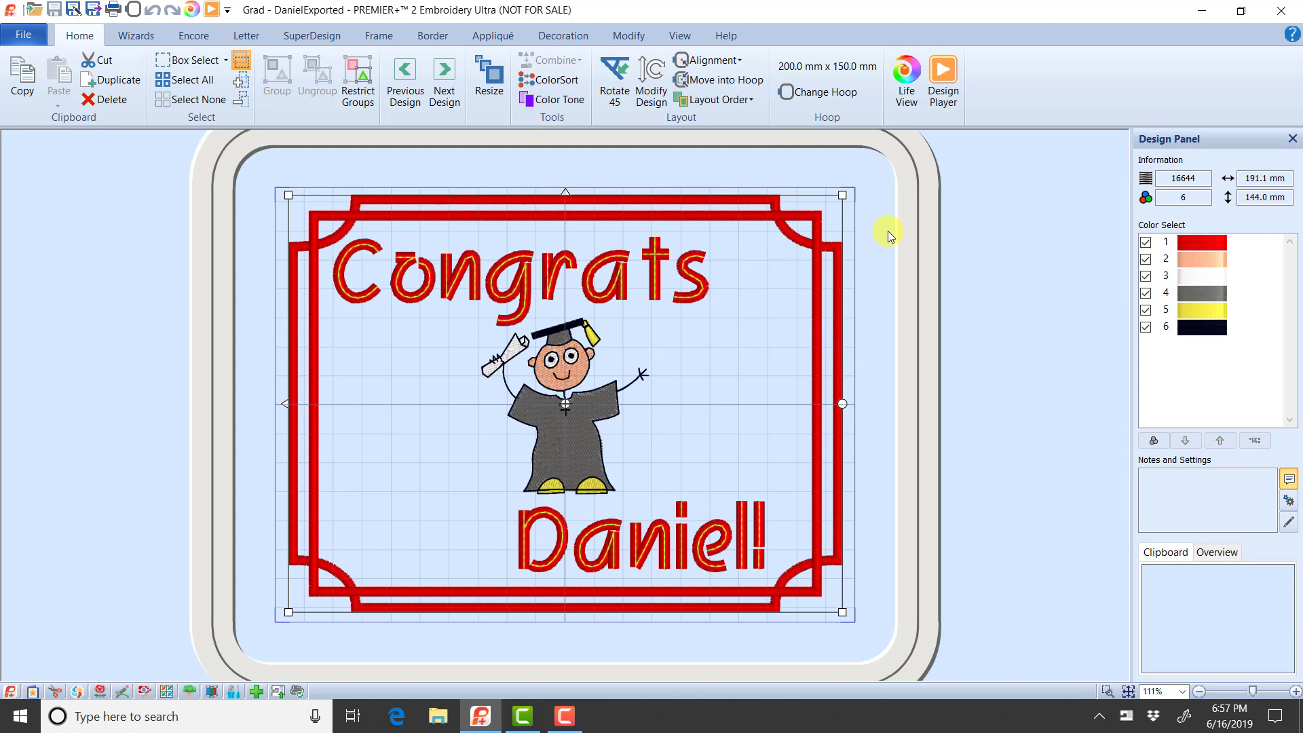
Step: Drag the whole exported design as one piece slightly left and down in the hoop
drag(582, 238, 595, 265)
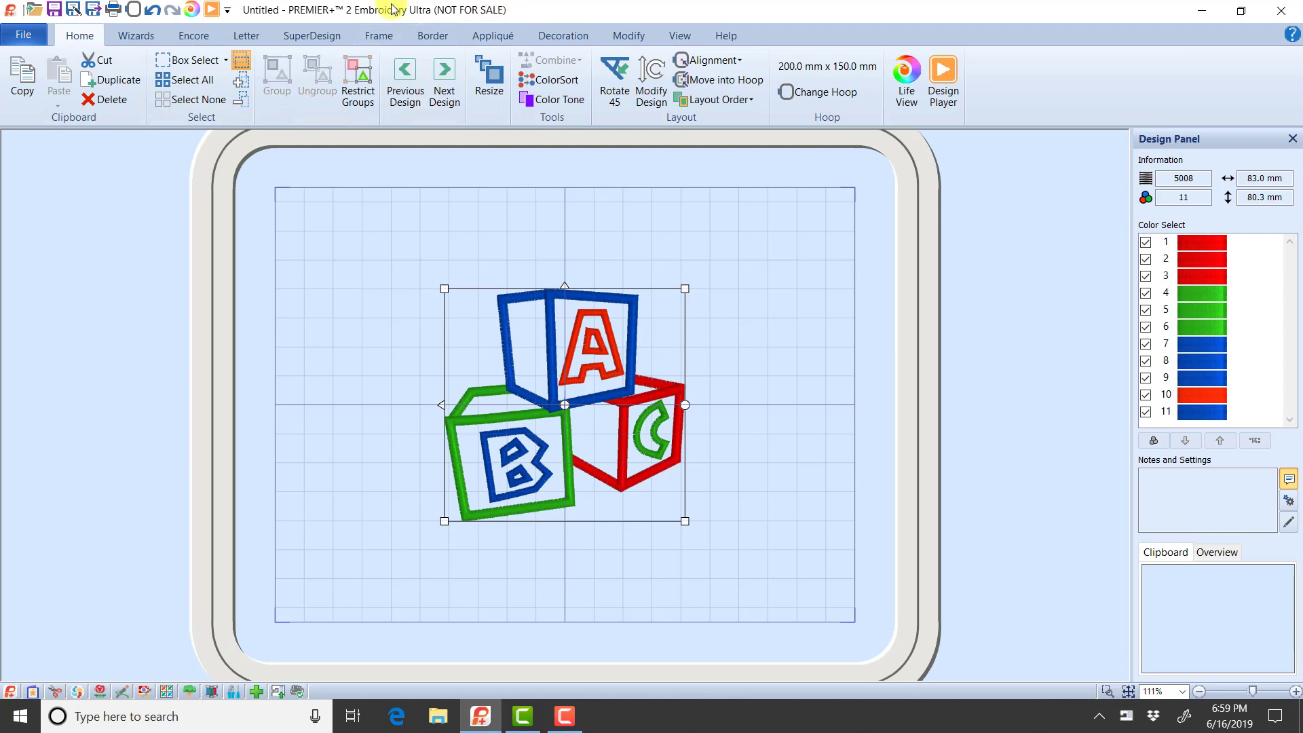
click(943, 80)
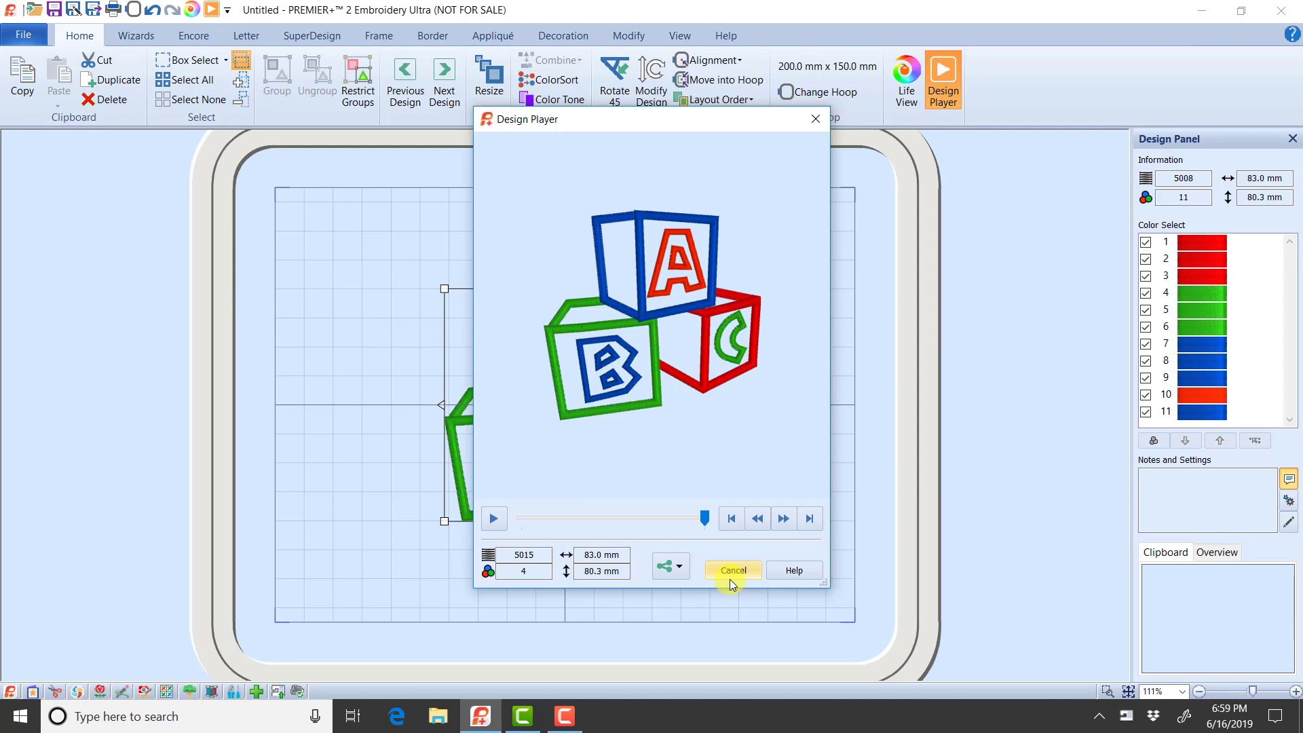
click(731, 578)
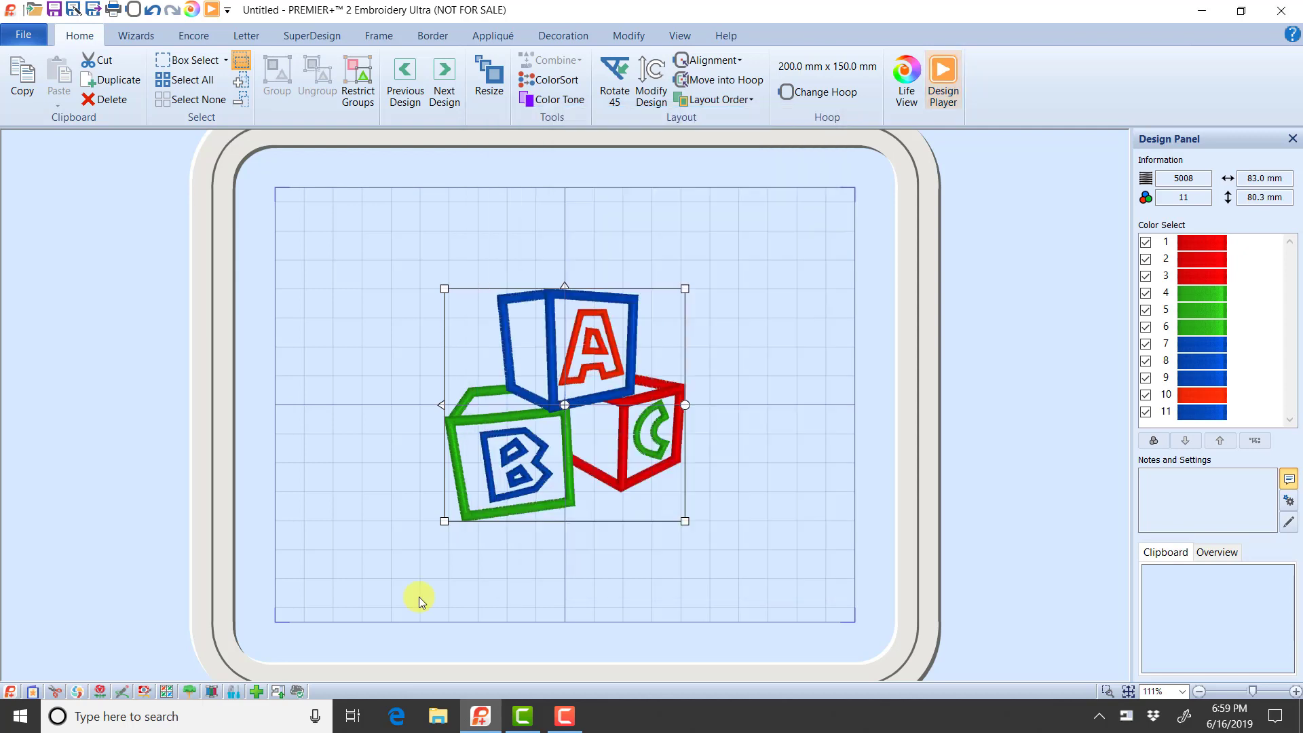
Step: Uncheck ColorSort under Configure's Export settings and apply the change
click(234, 691)
click(612, 133)
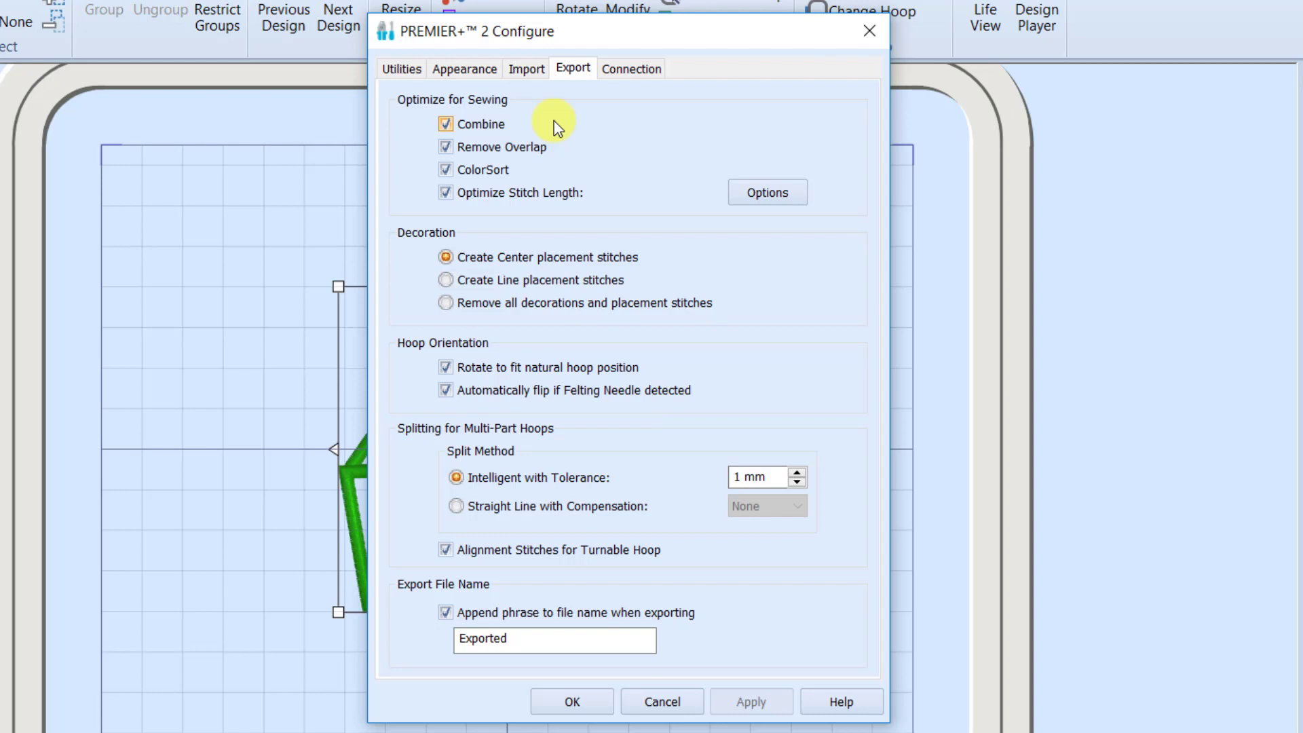
click(489, 170)
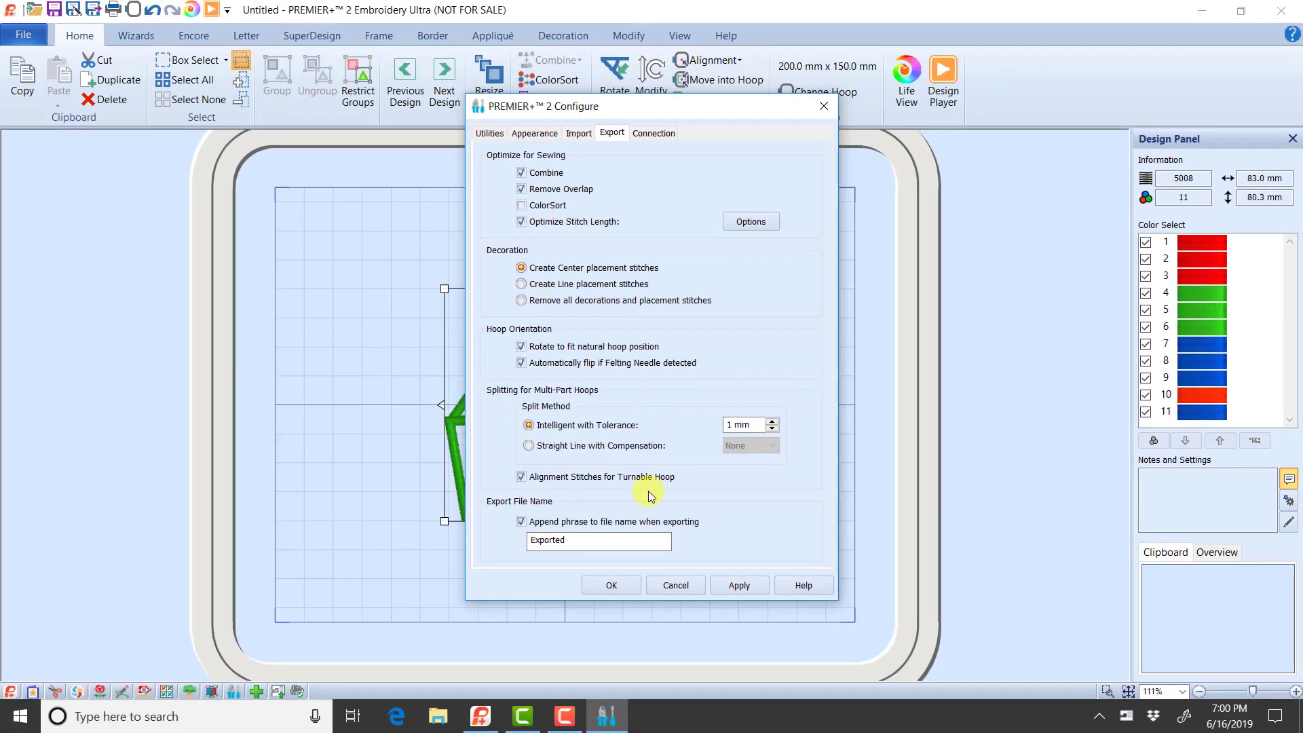
click(623, 587)
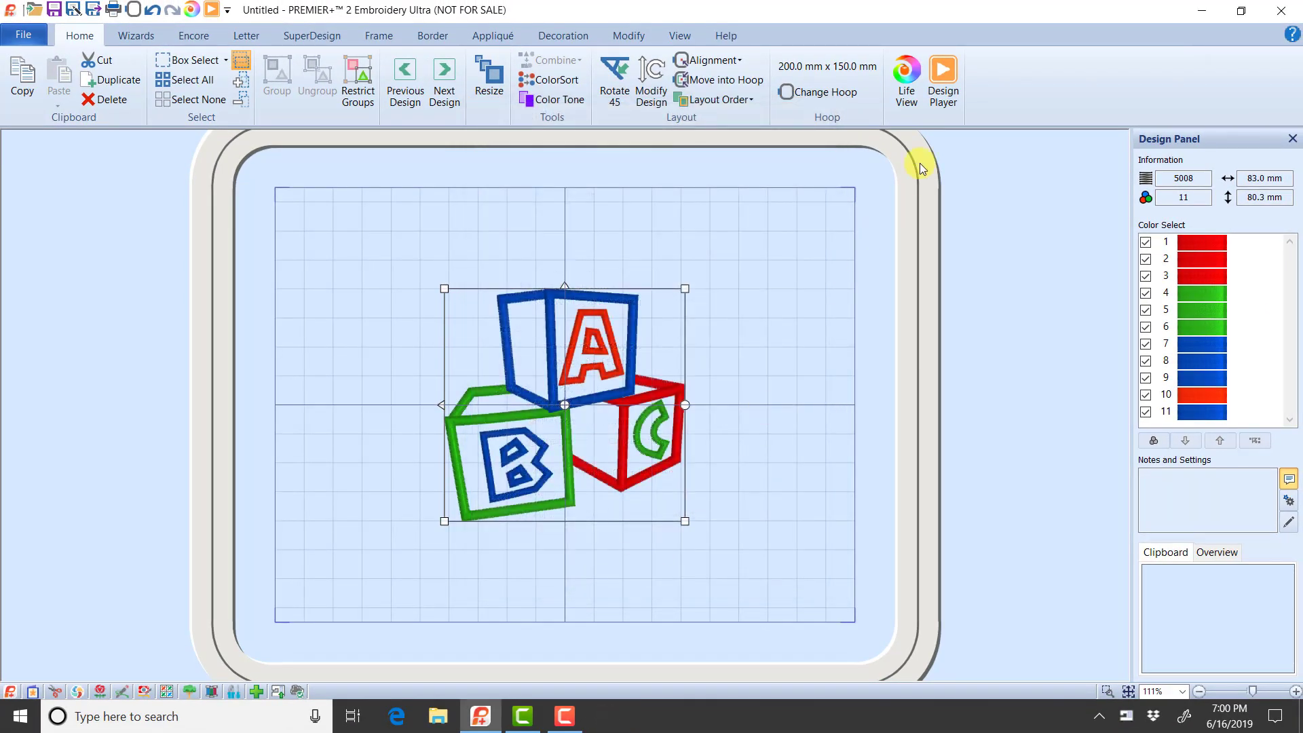
Step: Replay the ABC blocks stitch-out in Design Player, confirming 11 colour blocks, then close it
click(949, 78)
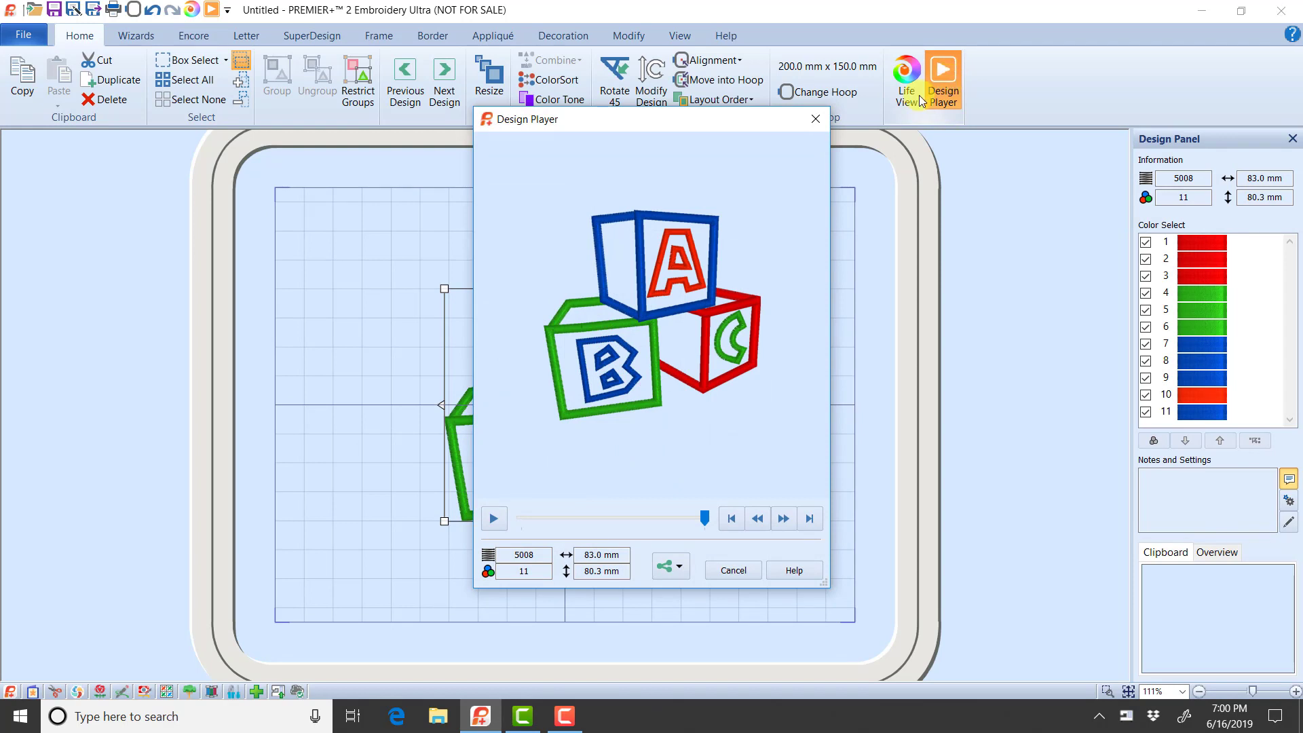
click(818, 121)
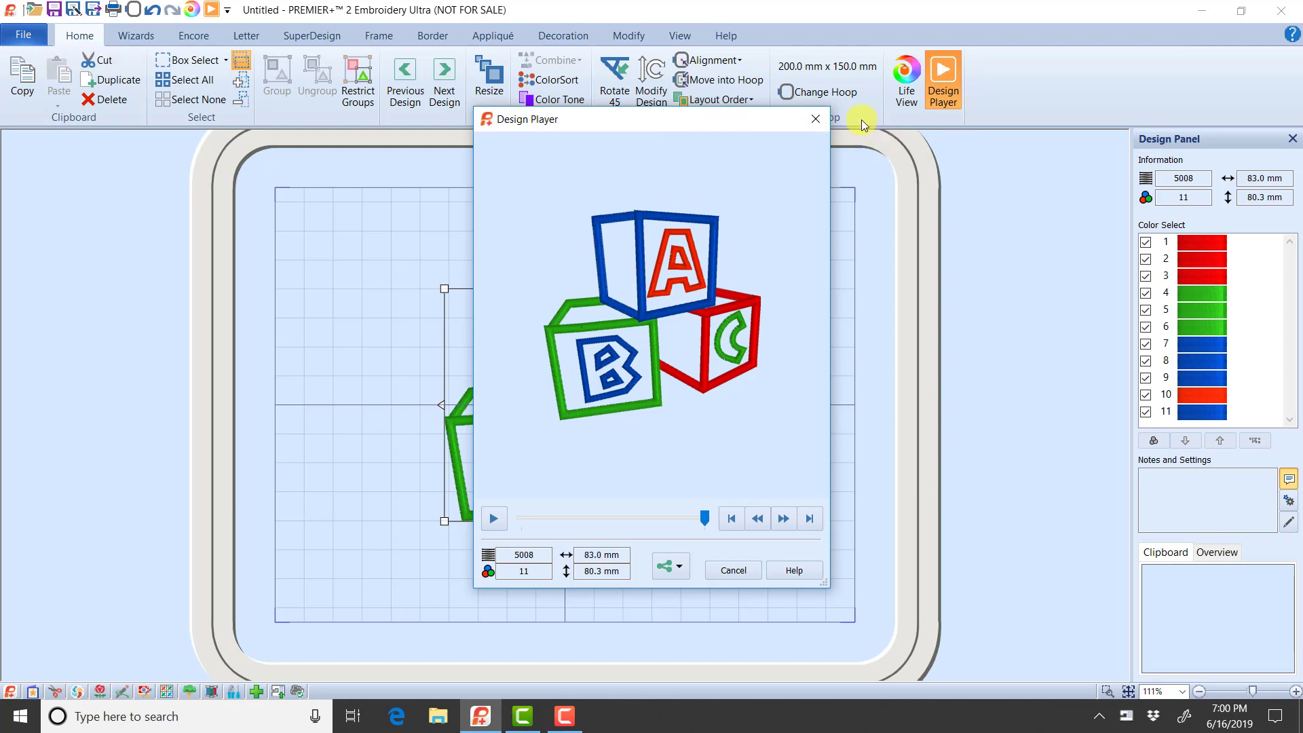
click(815, 119)
click(23, 34)
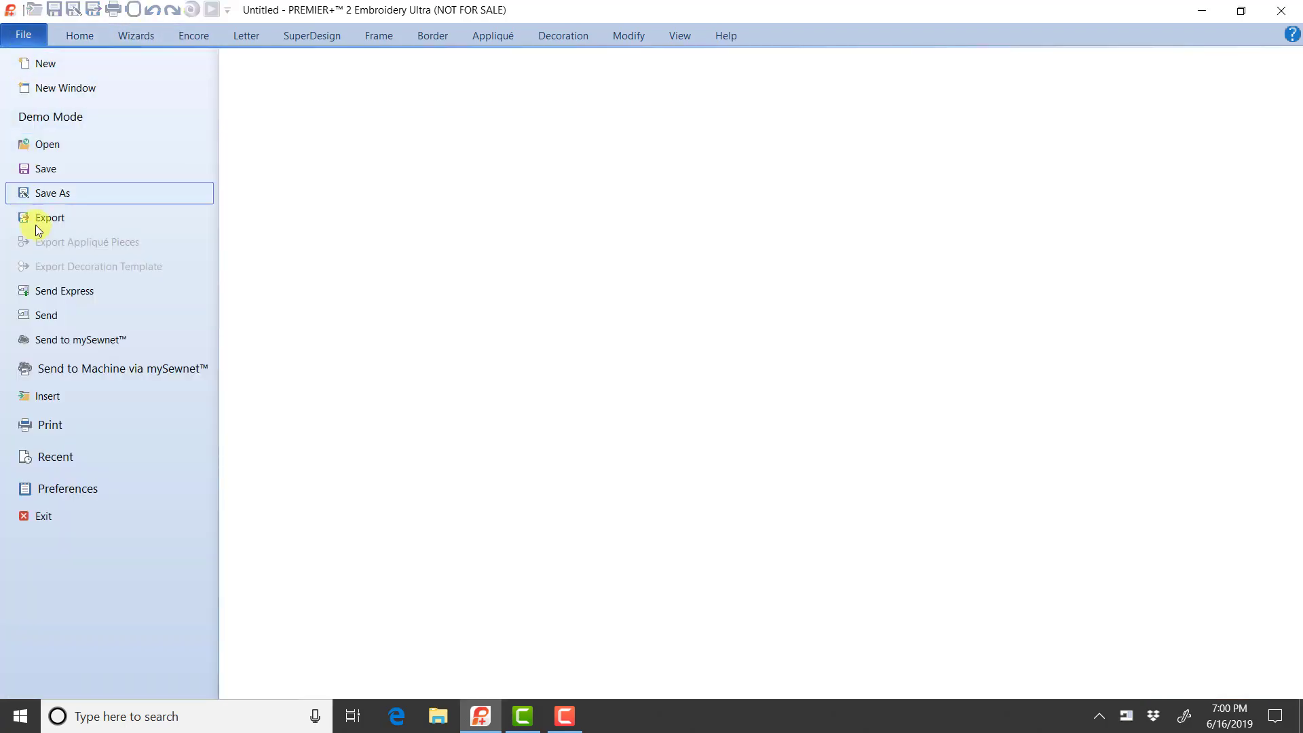
click(53, 219)
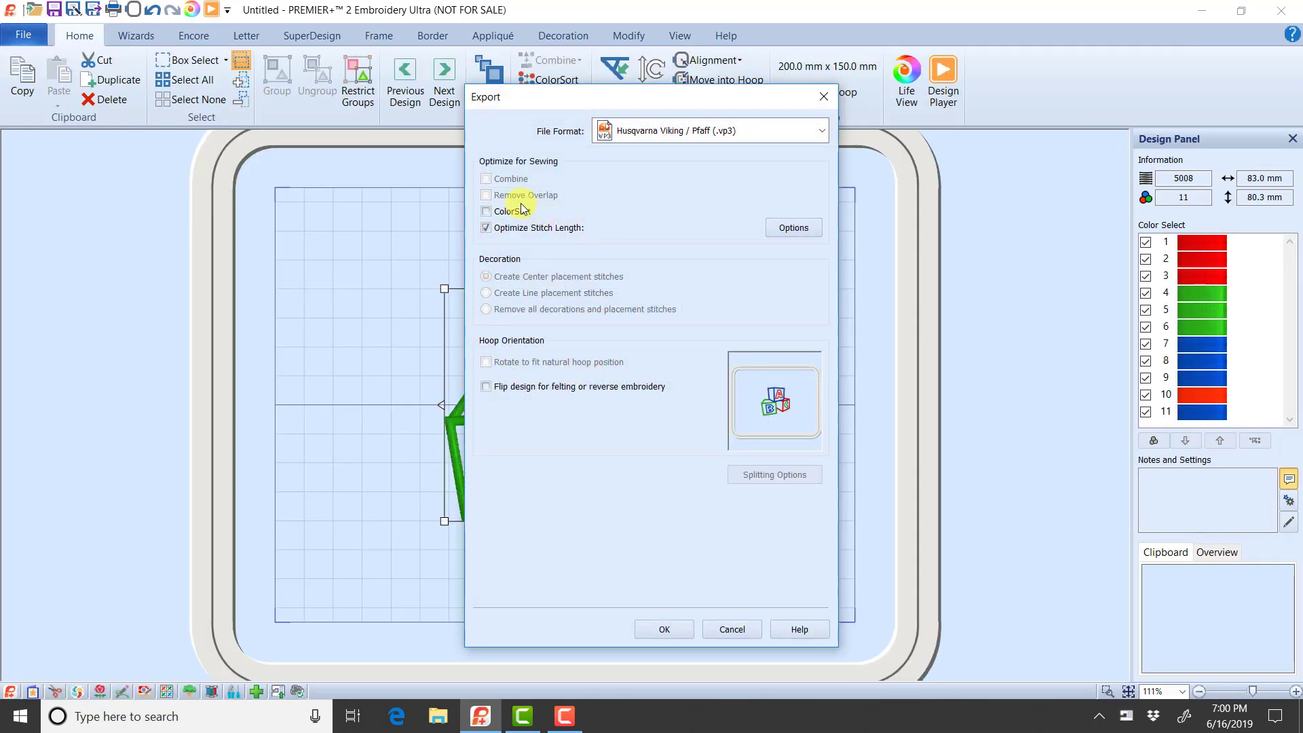
click(490, 211)
click(749, 629)
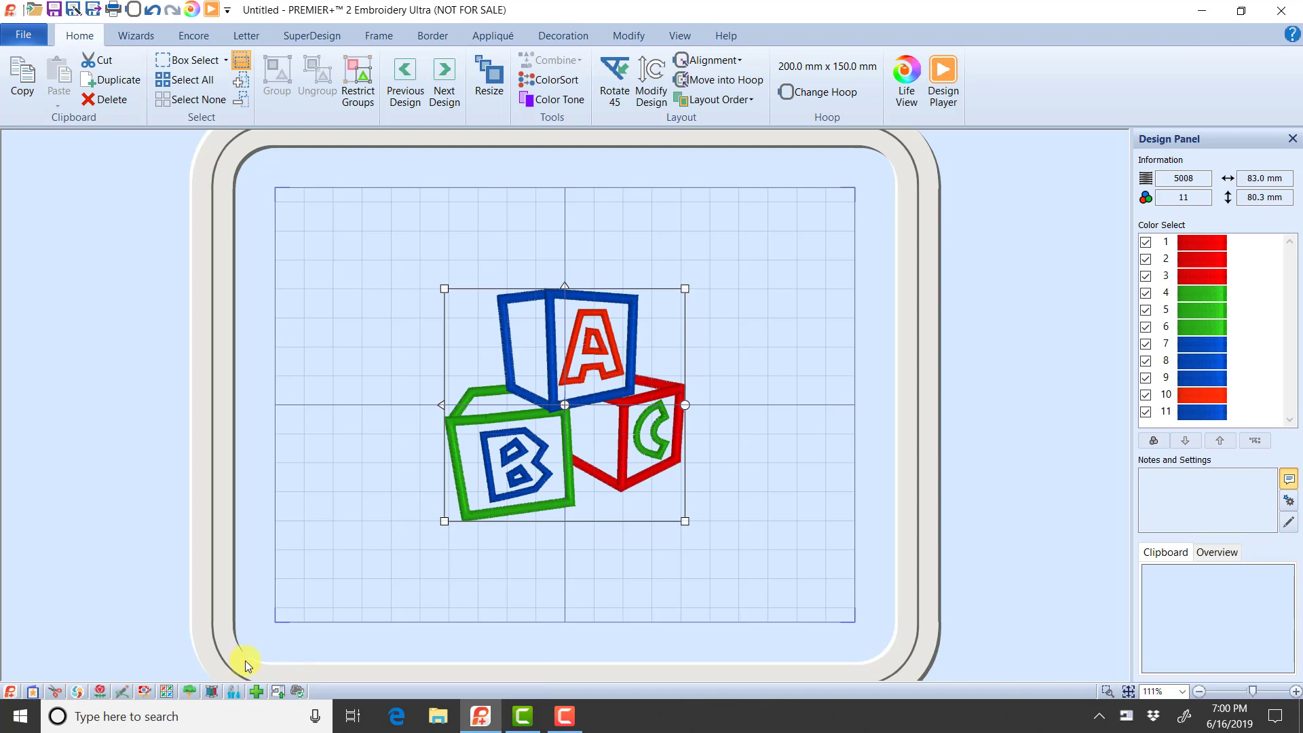
Step: Re-enable ColorSort in Configure's Export settings and apply the change
click(237, 691)
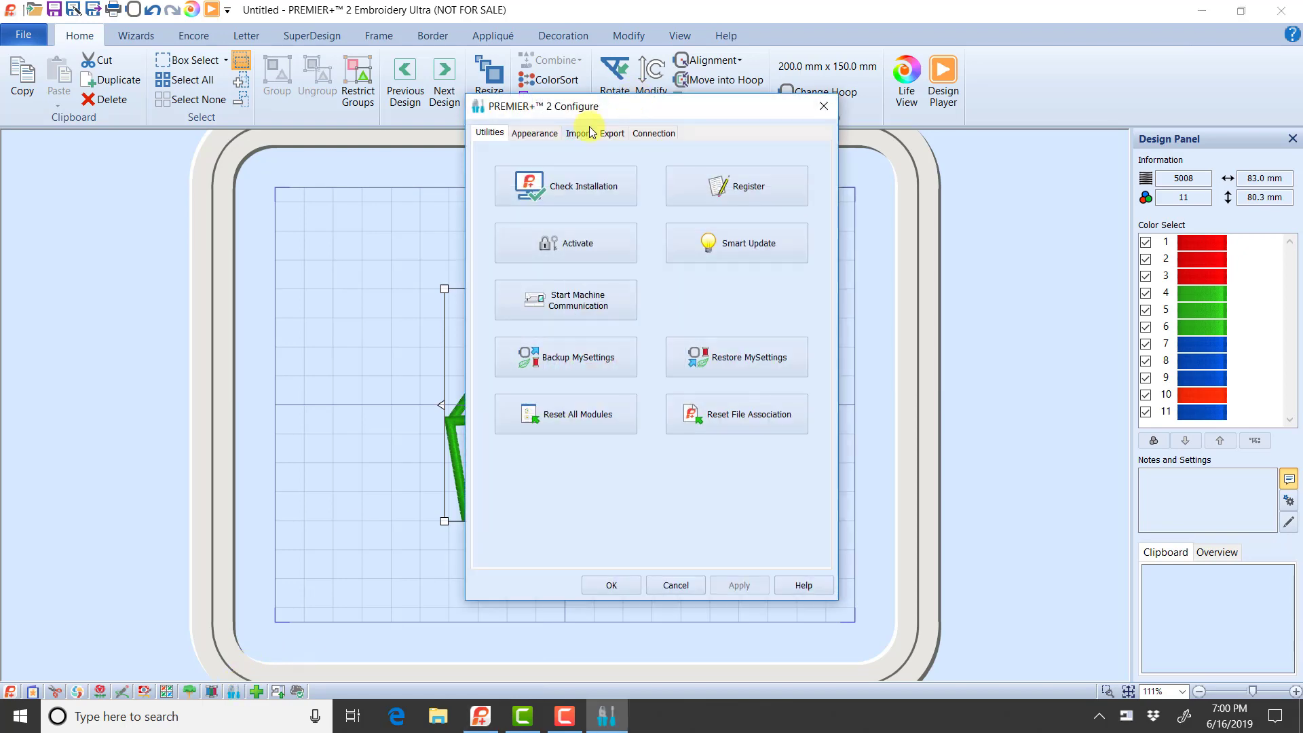
drag(663, 116, 931, 131)
click(883, 148)
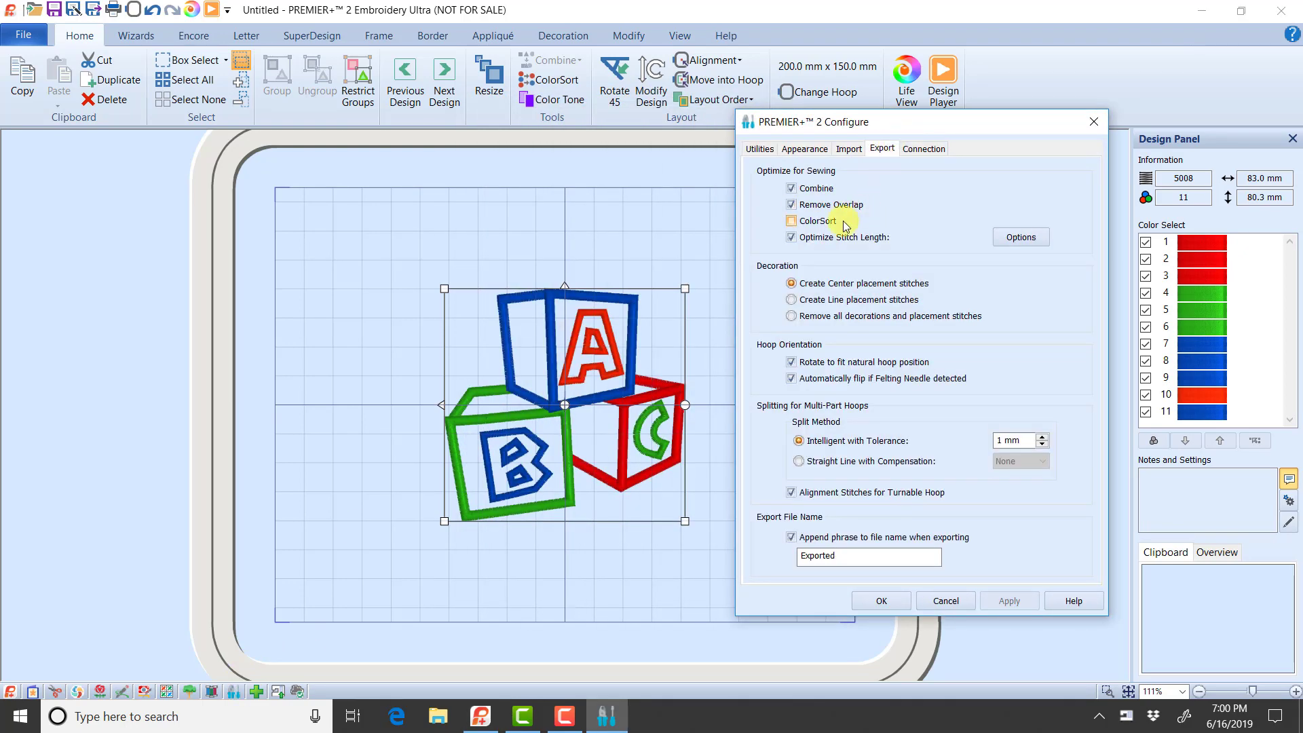
click(820, 224)
click(814, 222)
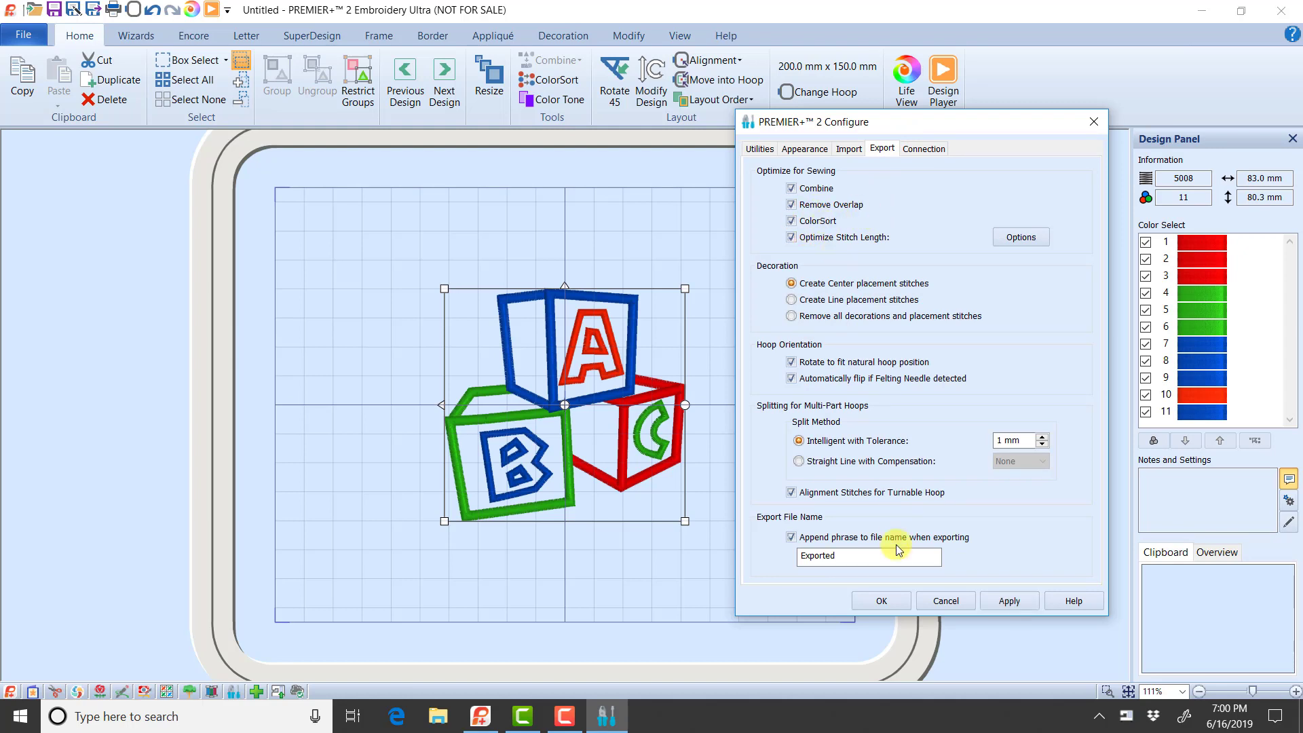
click(882, 601)
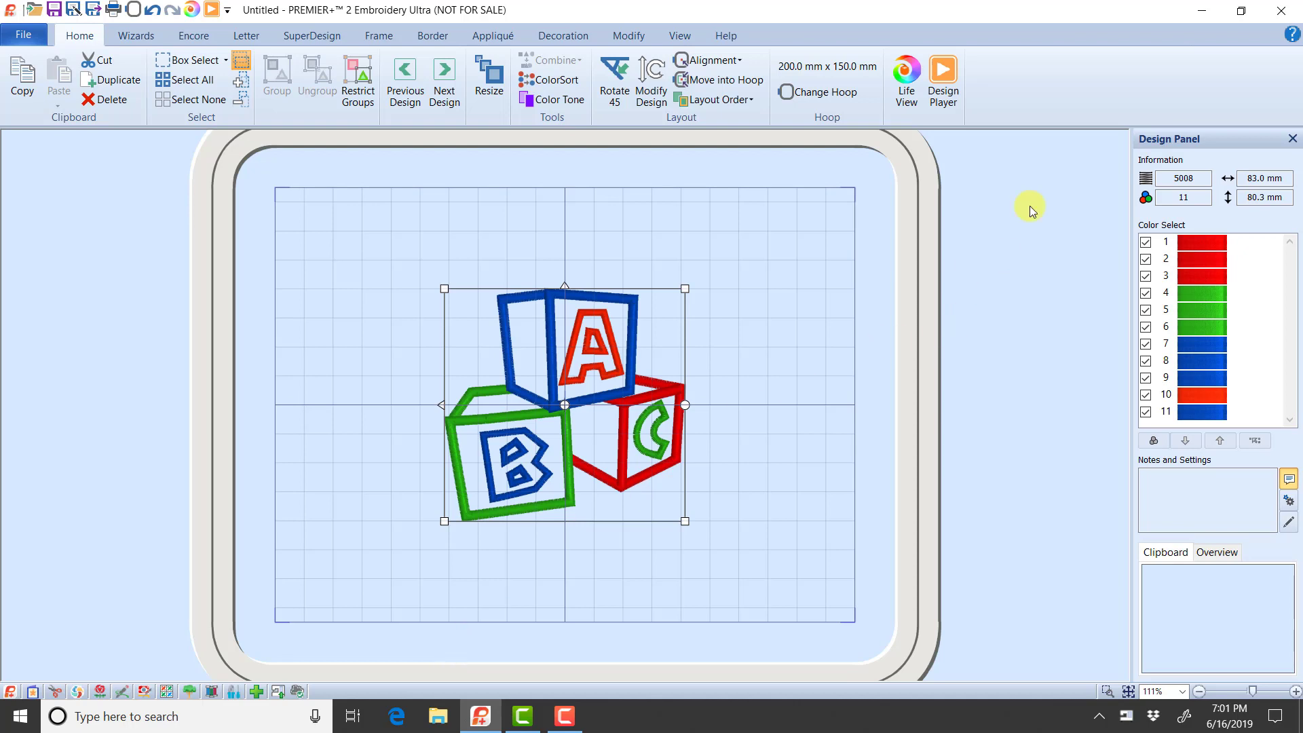
Step: Open Life View to see the ABC blocks design in realistic 3-D
click(908, 89)
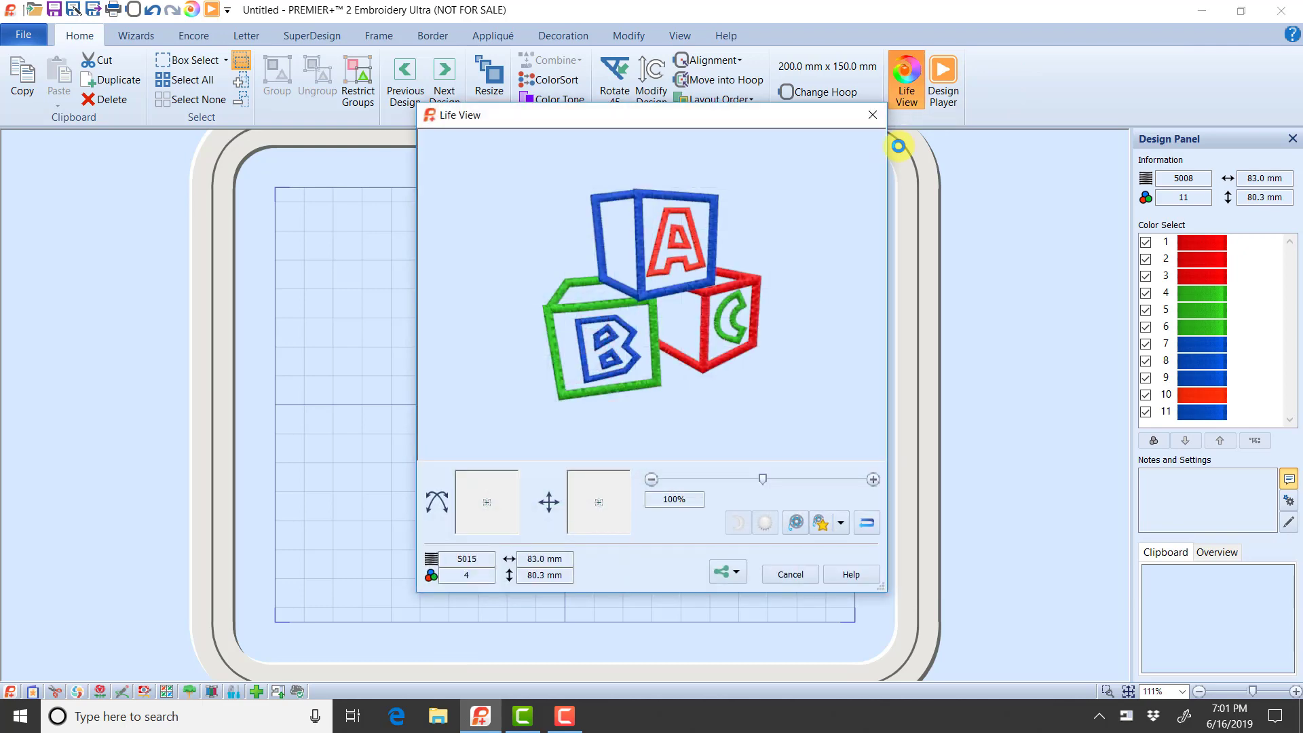